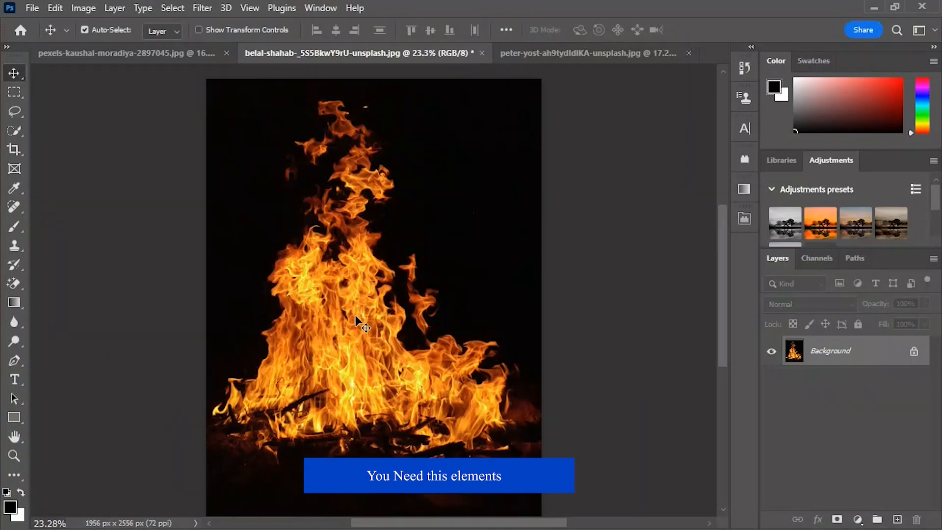
Step: Start a Sky Replacement on the photo of the man reading, using the dark blue dusk sky from the Sunsets presets
left_click(566, 54)
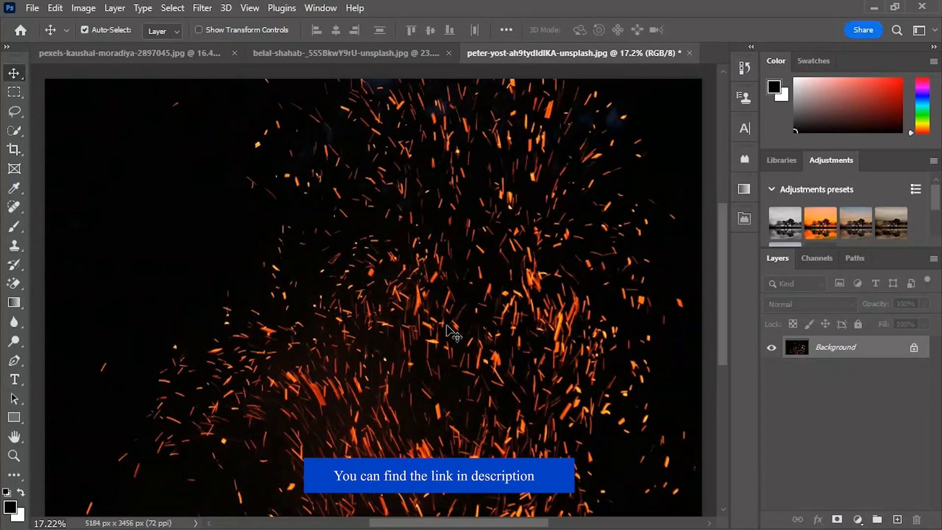
left_click(157, 57)
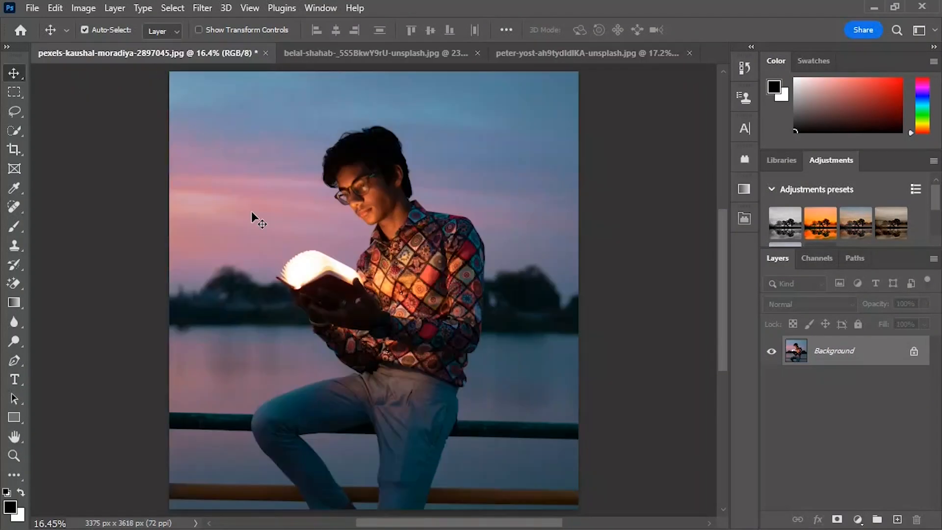
left_click(55, 8)
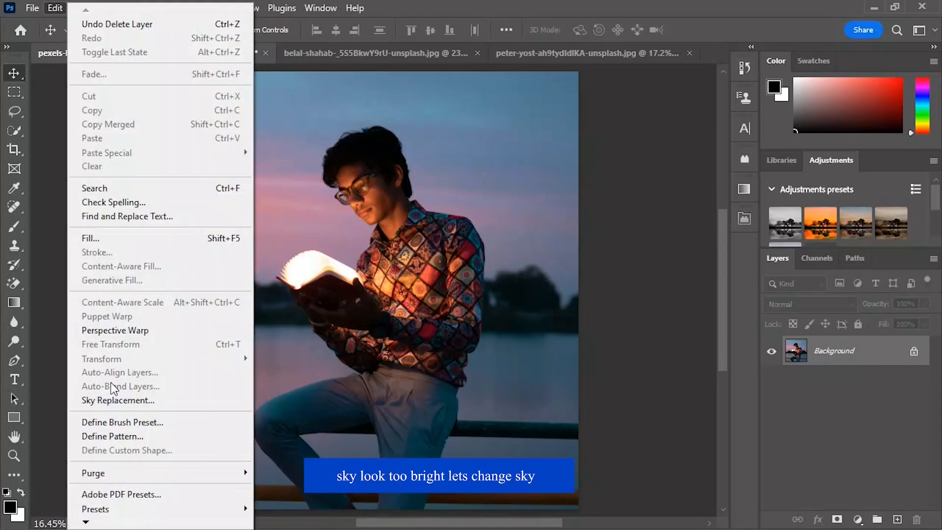
left_click(109, 400)
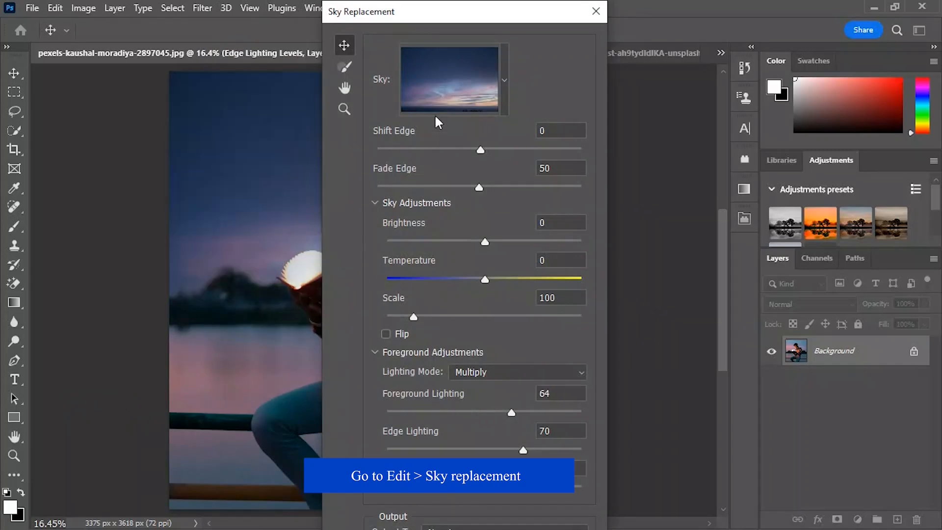
left_click(444, 89)
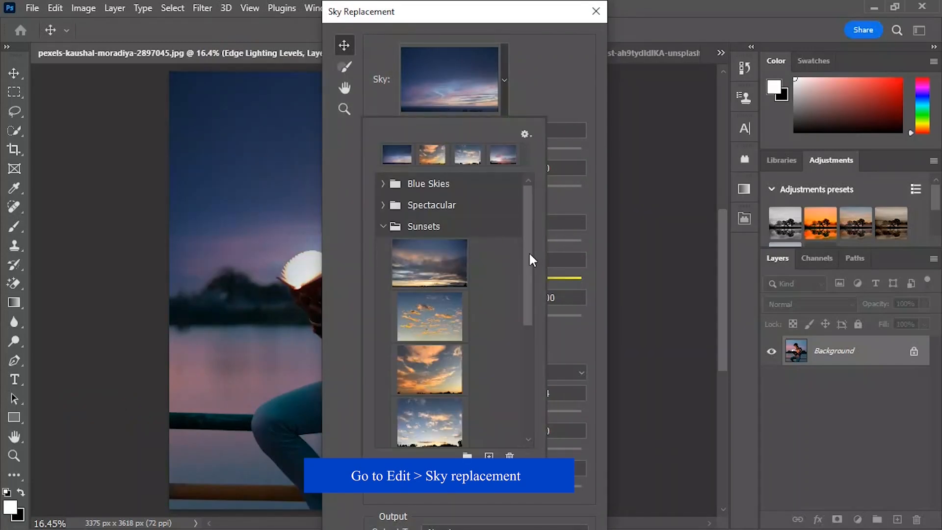
left_click_drag(532, 267, 529, 357)
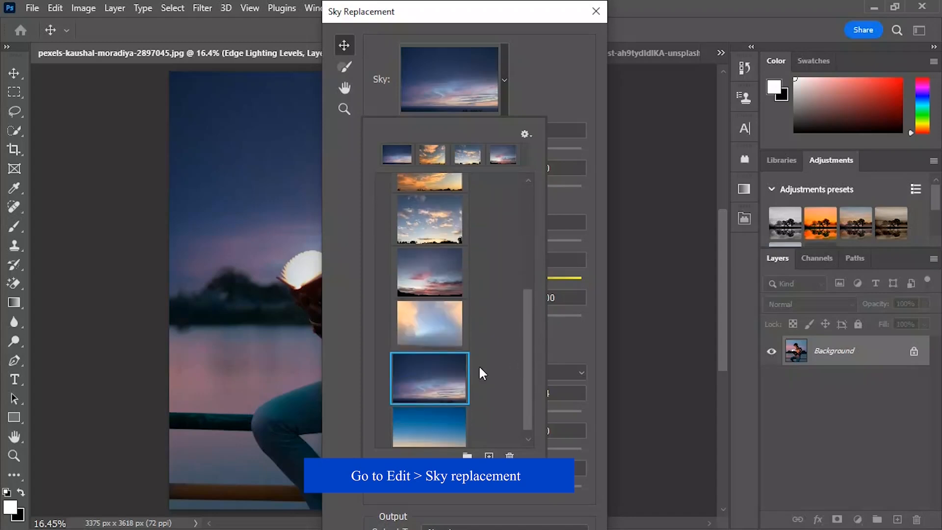
left_click(548, 101)
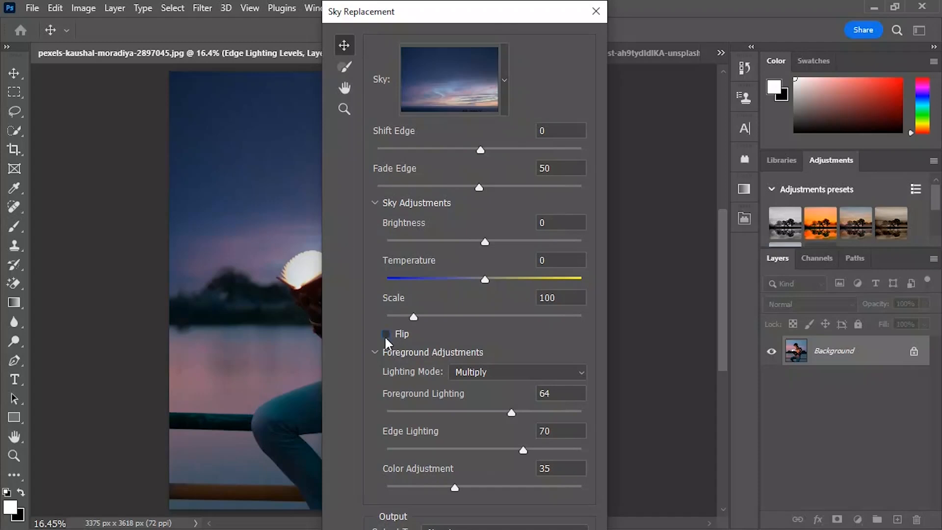
Step: Flip the replacement sky, set Brightness -86, Scale 128, Foreground Lighting 77 and Color Adjustment 93, and apply the replacement
left_click_drag(444, 14, 644, 37)
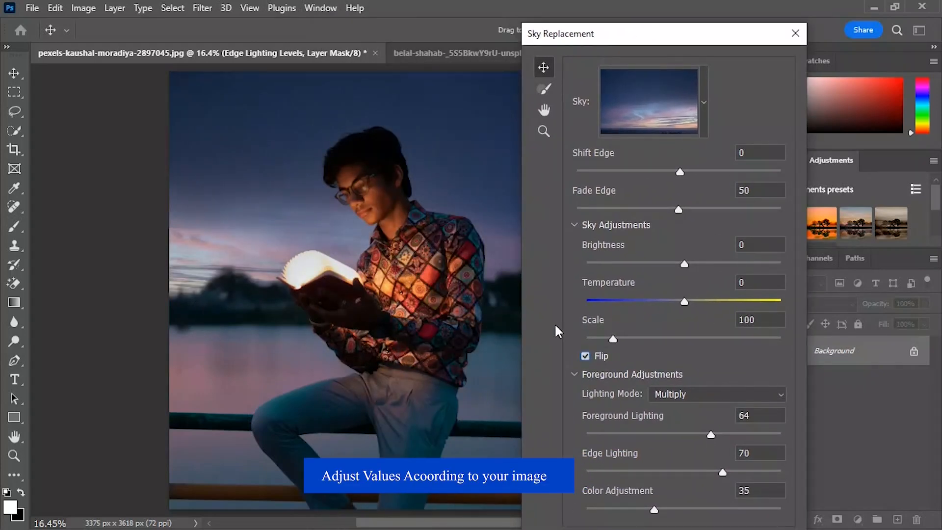
left_click_drag(658, 267, 601, 268)
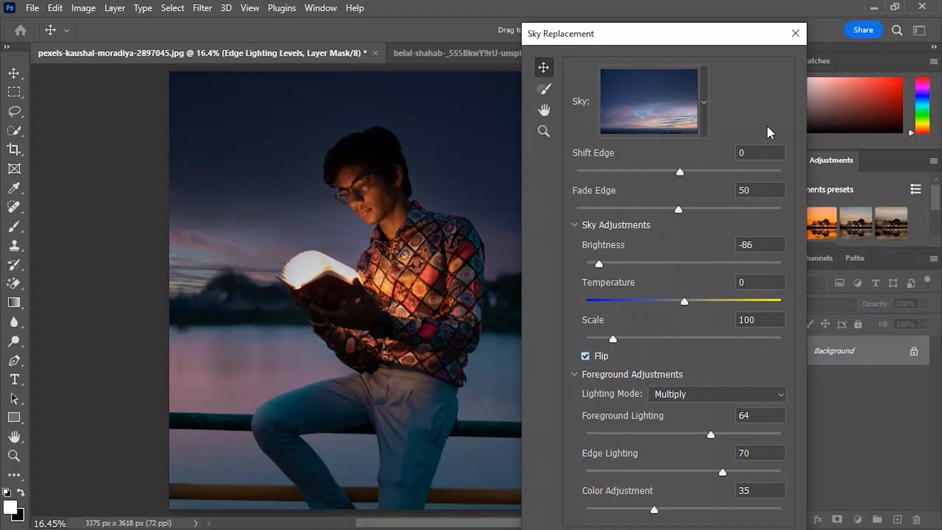
left_click_drag(716, 39, 713, 34)
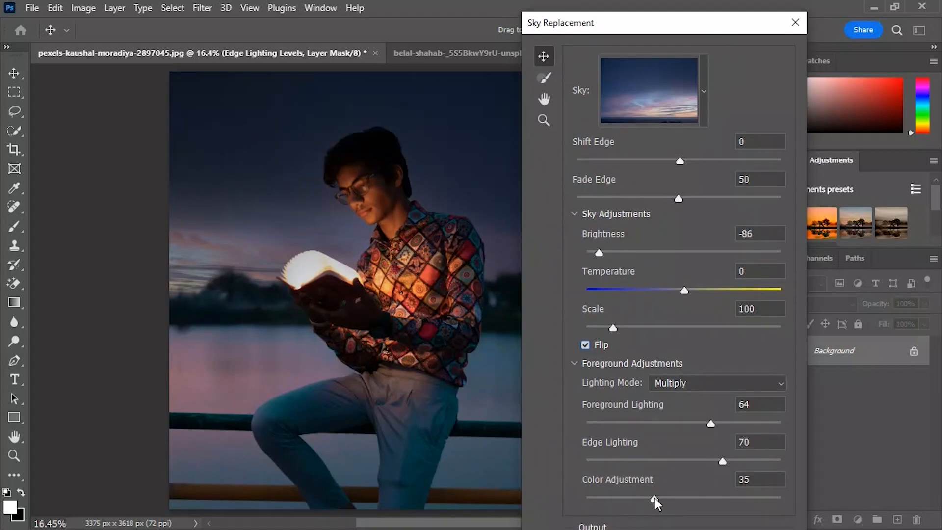
left_click_drag(655, 500, 769, 499)
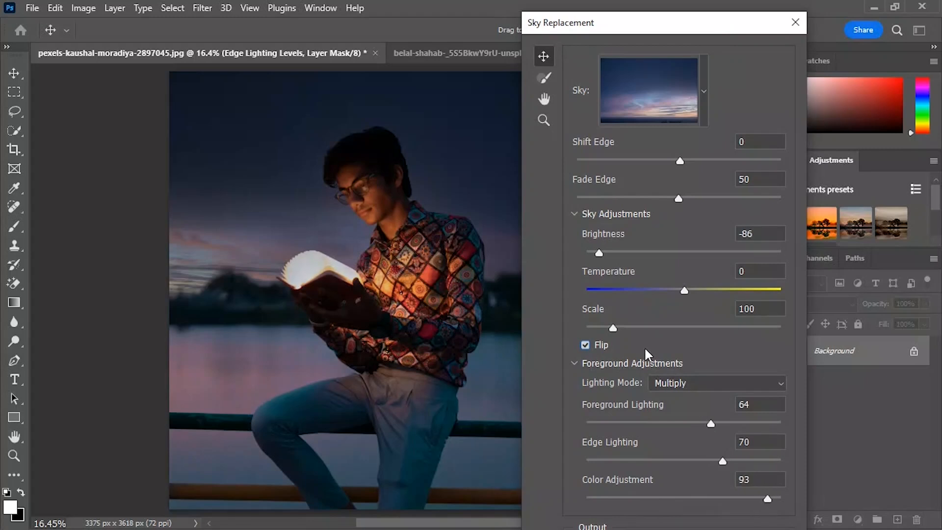
left_click_drag(706, 425, 737, 431)
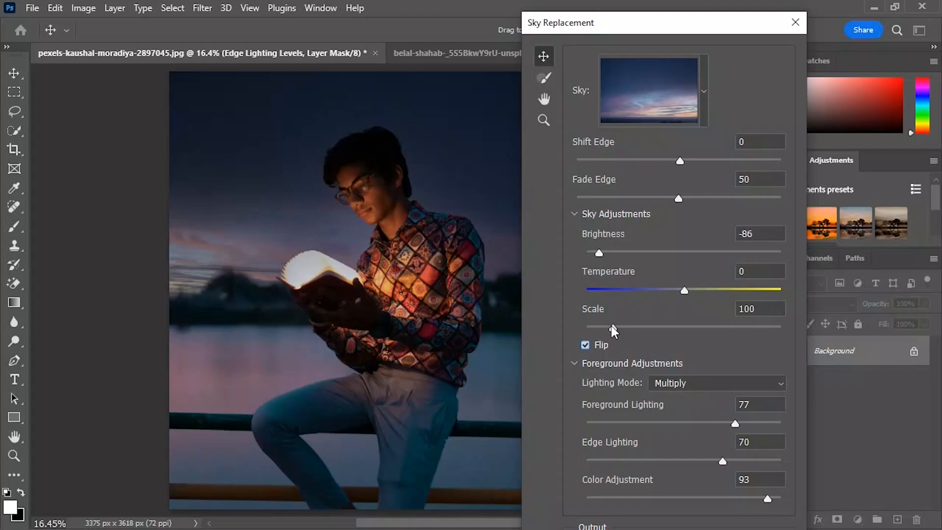
left_click_drag(608, 327, 638, 334)
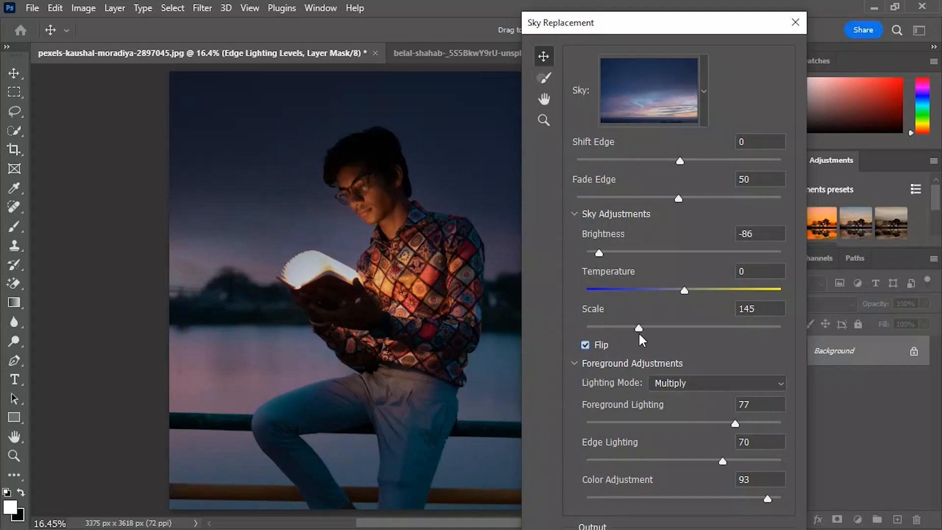
left_click_drag(638, 337, 633, 332)
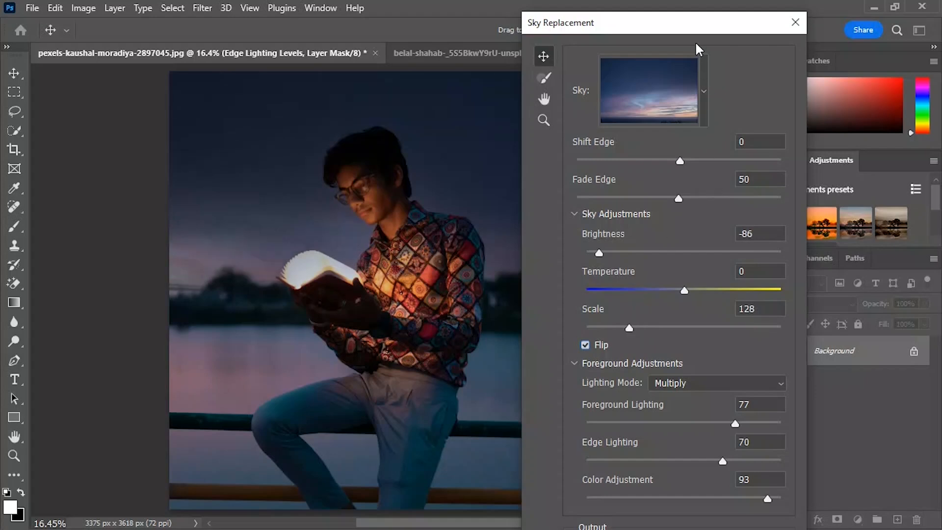
key("Return")
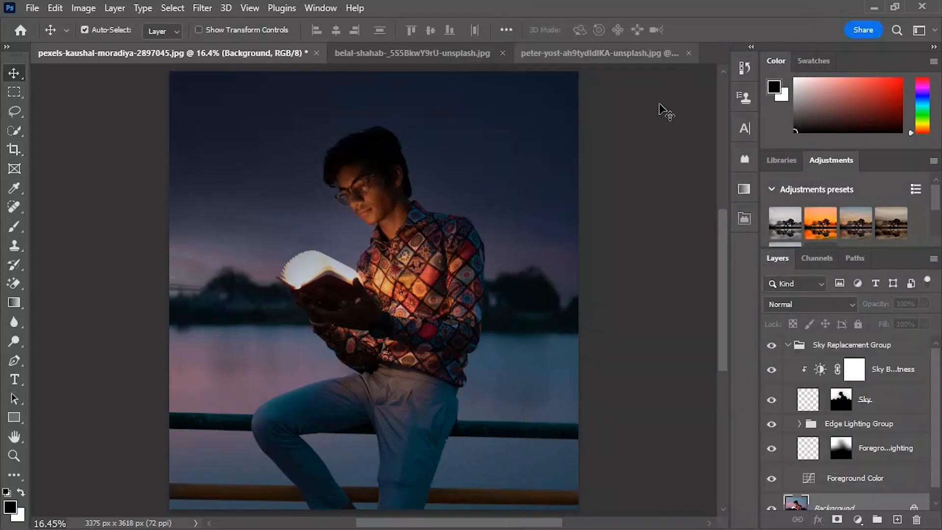
Step: Collapse the Sky Replacement Group and add a Curves adjustment above the Background, lowering the RGB midpoint to input 129, output 74
left_click(787, 345)
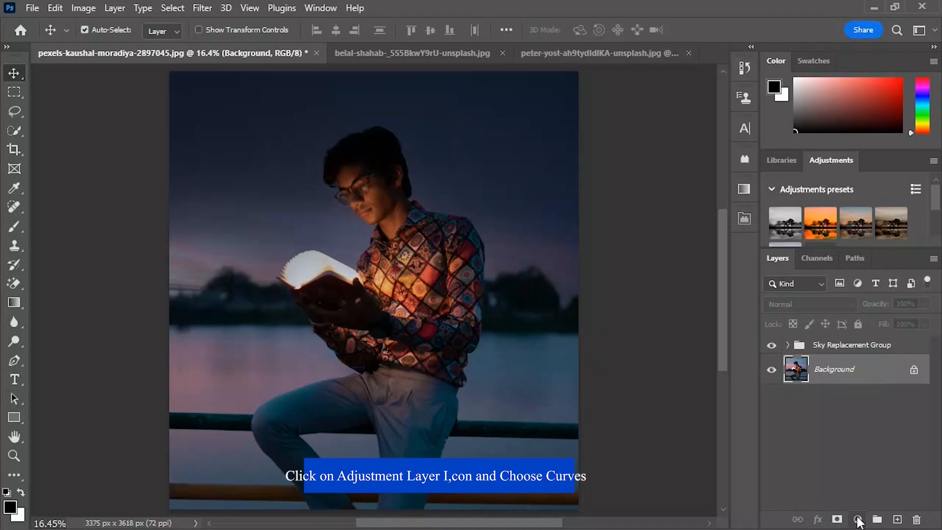
left_click(857, 519)
left_click(848, 340)
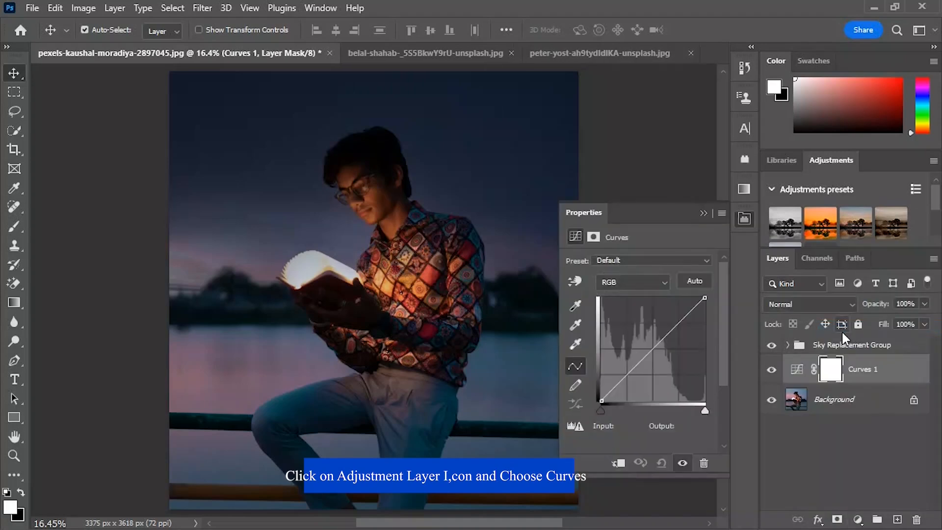
mouse_move(643, 358)
left_mouse_down()
mouse_move(658, 369)
mouse_move(653, 349)
mouse_move(653, 371)
left_mouse_up()
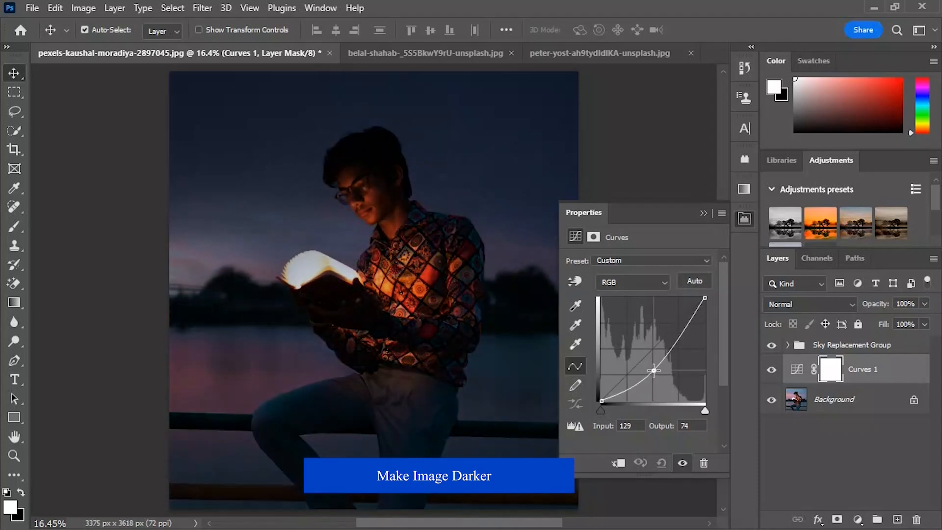
left_click(702, 214)
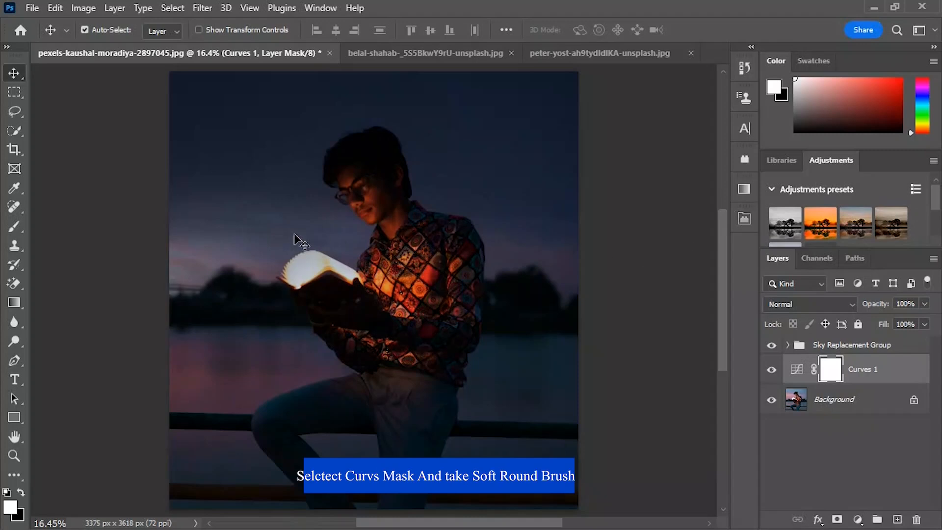
Step: Mask the Curves darkening off the man's face and shirt with a soft black brush, starting at size 600 with 16% flow
left_click(11, 226)
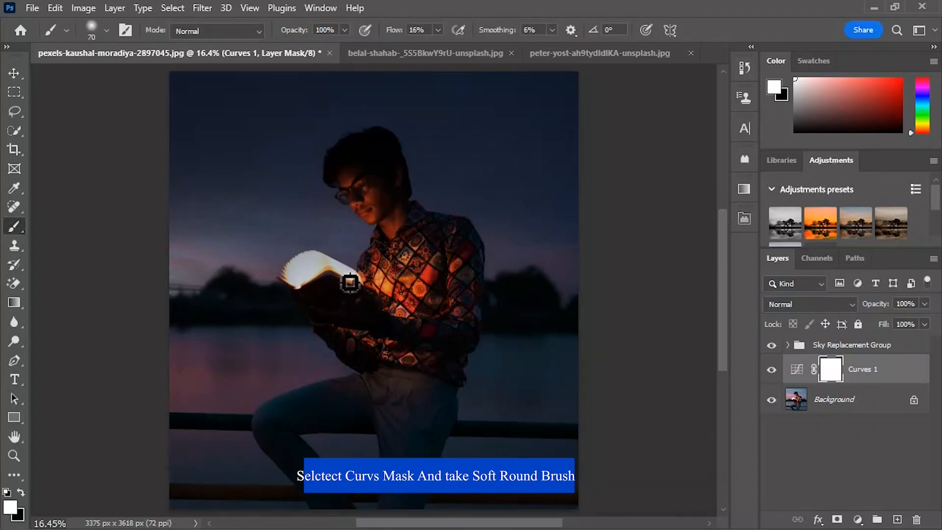
key("bracketright")
key("bracketright")
key("bracketright")
key("bracketright")
key("bracketright")
key("bracketright")
key("bracketright")
key("bracketright")
key("bracketright")
key("bracketright")
key("bracketright")
key("bracketright")
key("bracketright")
key("bracketright")
key("bracketright")
key("bracketright")
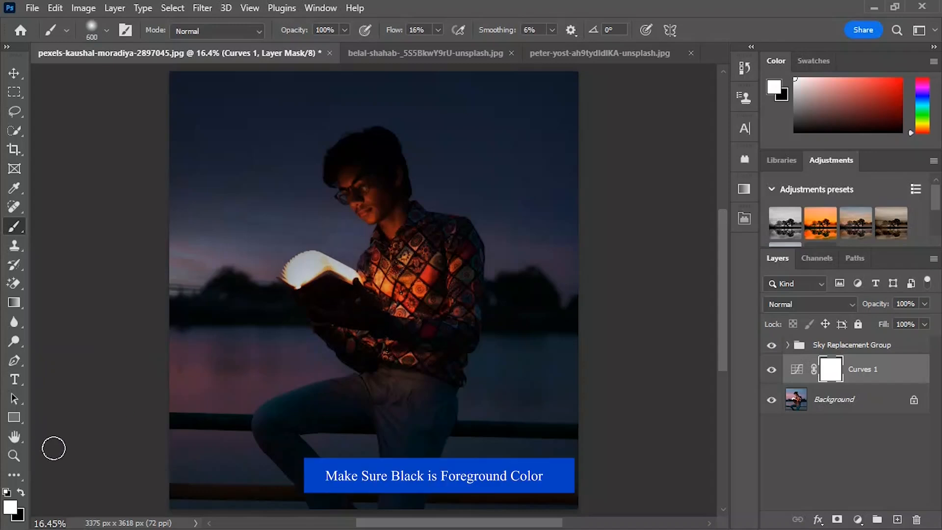
left_click(21, 491)
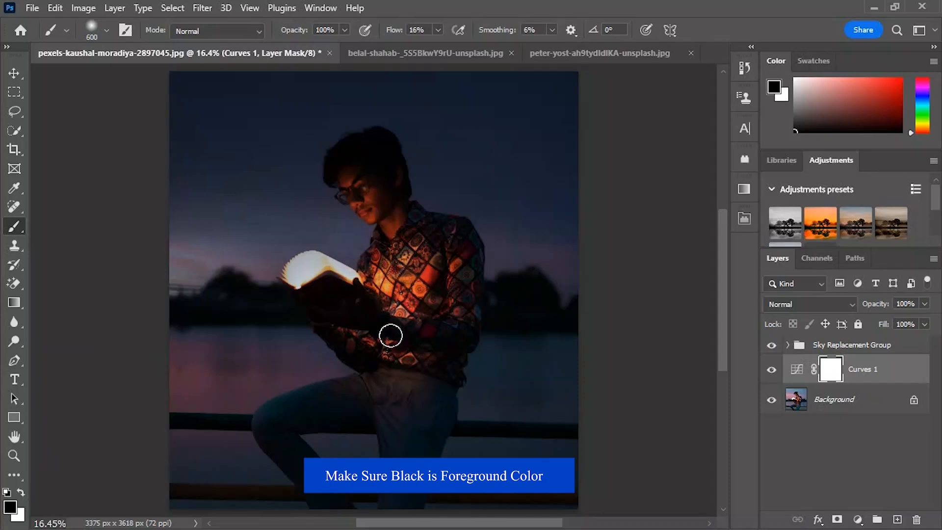
mouse_move(358, 253)
left_mouse_down()
mouse_move(378, 354)
mouse_move(370, 201)
mouse_move(344, 168)
mouse_move(371, 189)
left_mouse_up()
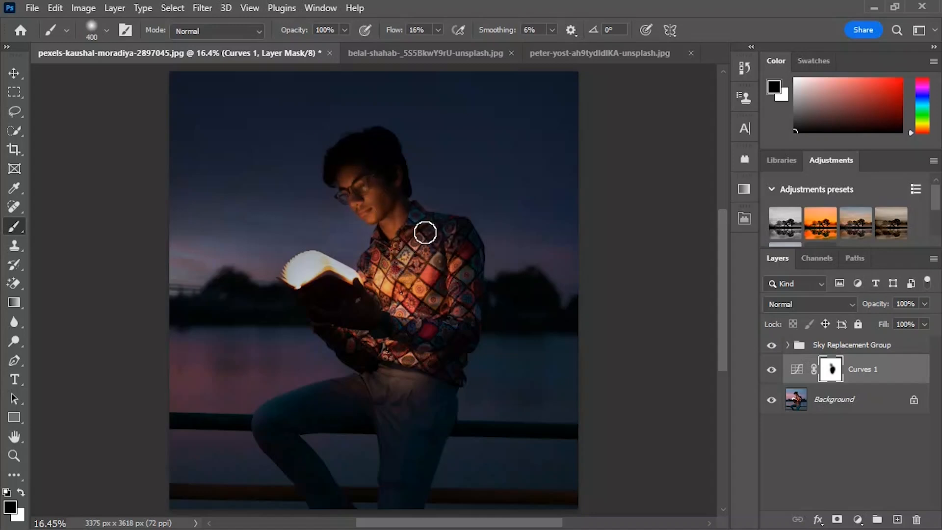
left_click(352, 327)
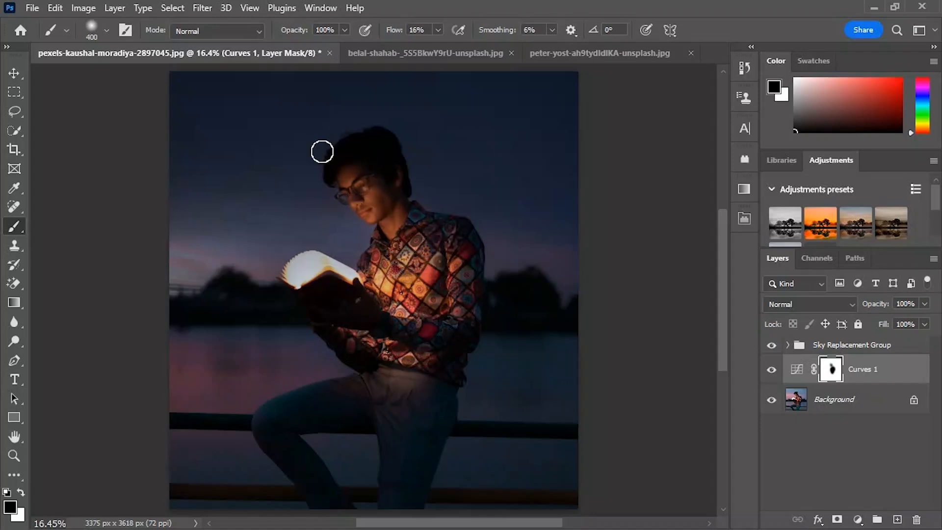
Step: Set the brush flow to 100% and mask the Curves darkening off the lower shirt and the glowing book
key("shift+0")
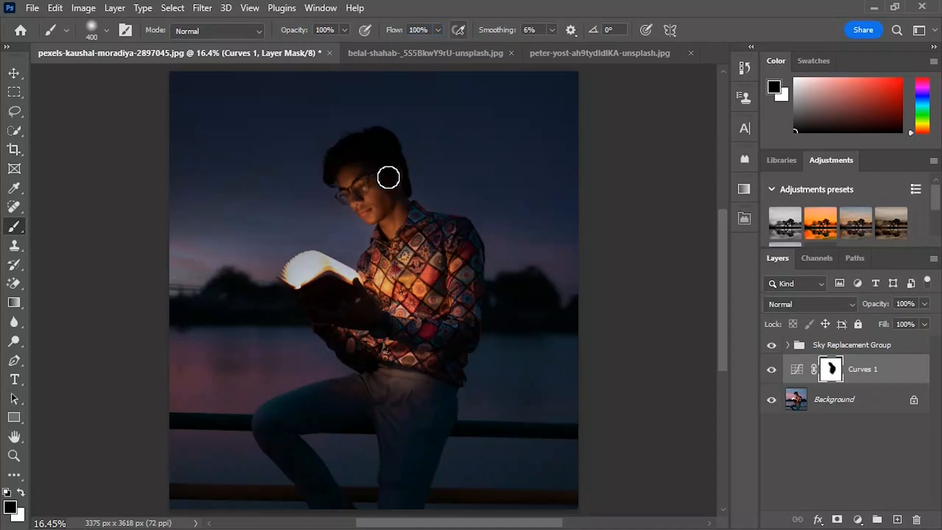
left_click(381, 368)
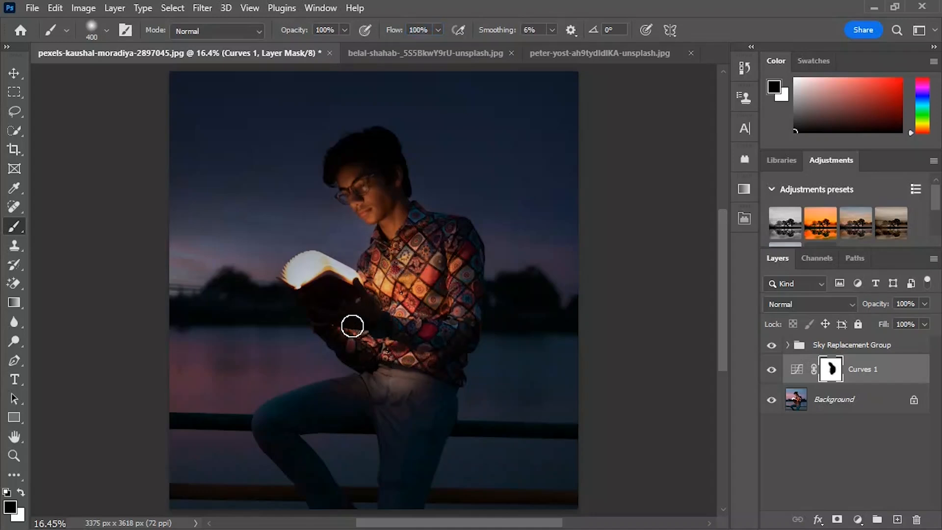
left_click_drag(300, 266, 345, 282)
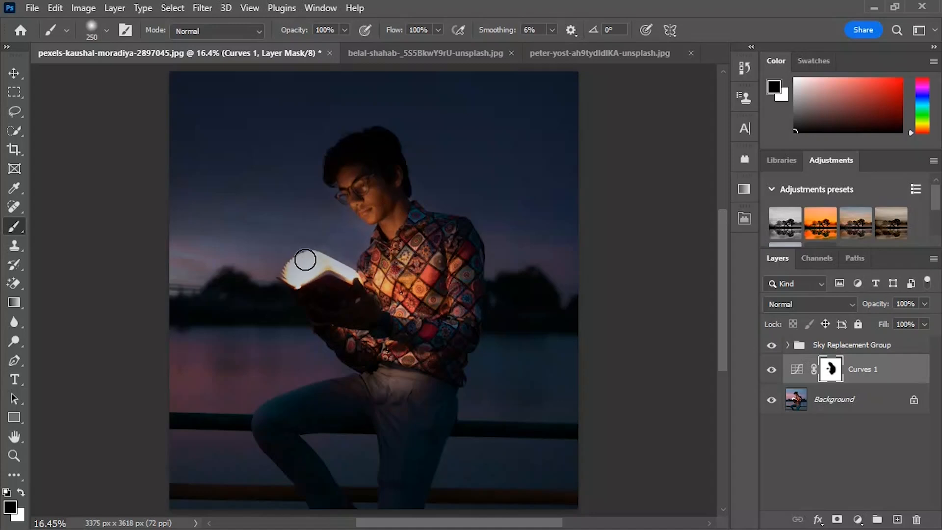
Step: Add a layer mask to the Sky Replacement Group and paint black over the book's glowing pages with a 250 px brush
left_click(863, 345)
left_click(837, 519)
mouse_move(315, 258)
left_mouse_down()
mouse_move(298, 272)
mouse_move(361, 283)
mouse_move(323, 266)
mouse_move(340, 278)
mouse_move(290, 282)
left_mouse_up()
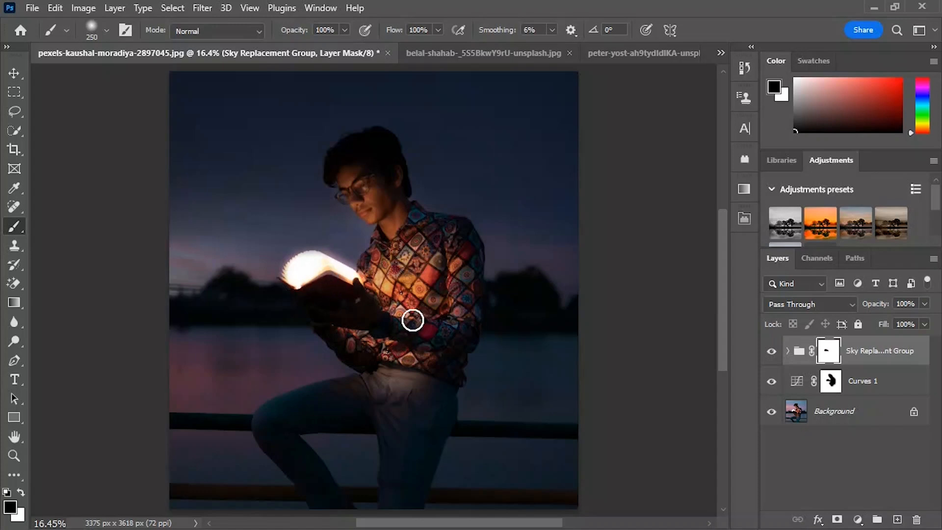
Step: Compare the image with the Sky Replacement Group and the Curves layer hidden and shown in turn
left_click(771, 351)
left_click(772, 352)
left_click(771, 381)
left_click(773, 382)
left_click(773, 382)
Step: Unlock the bonfire photo's background layer and move it into the portrait document as a new layer above the Sky Replacement Group
left_click(887, 357)
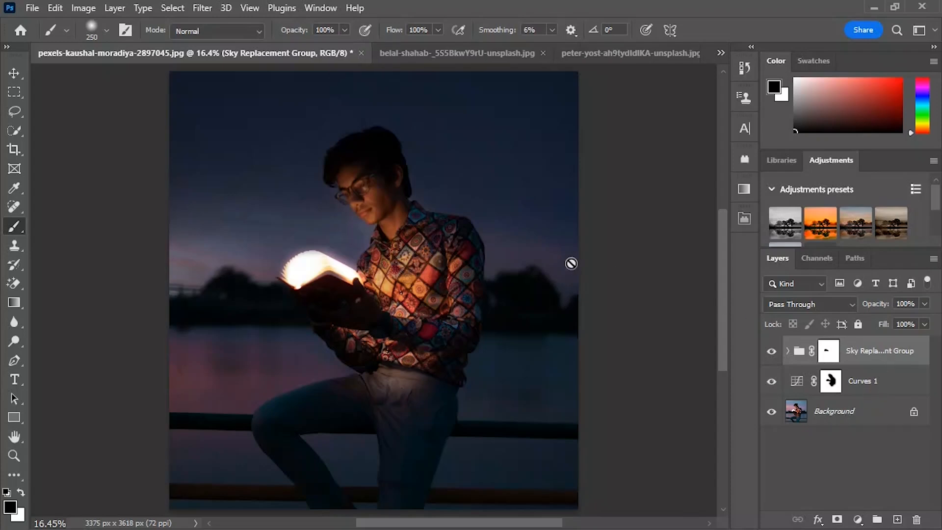
left_click(15, 72)
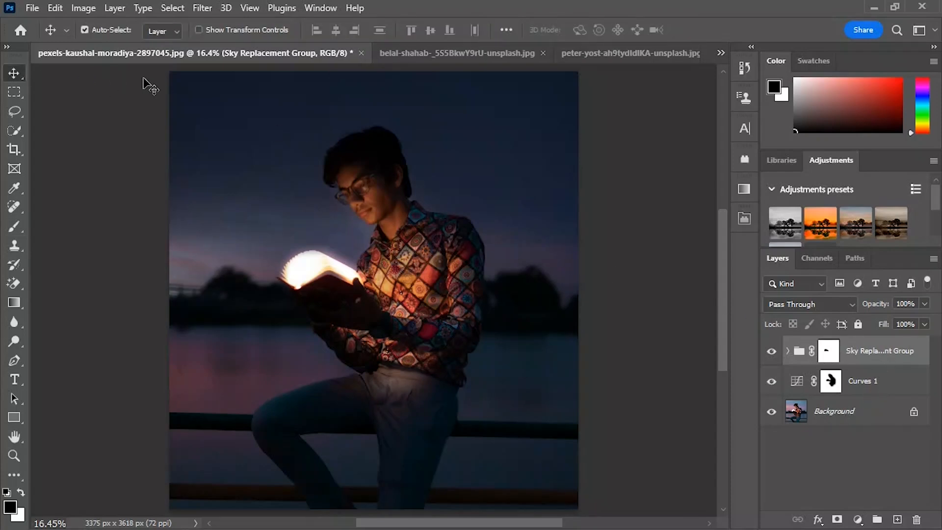
left_click(407, 53)
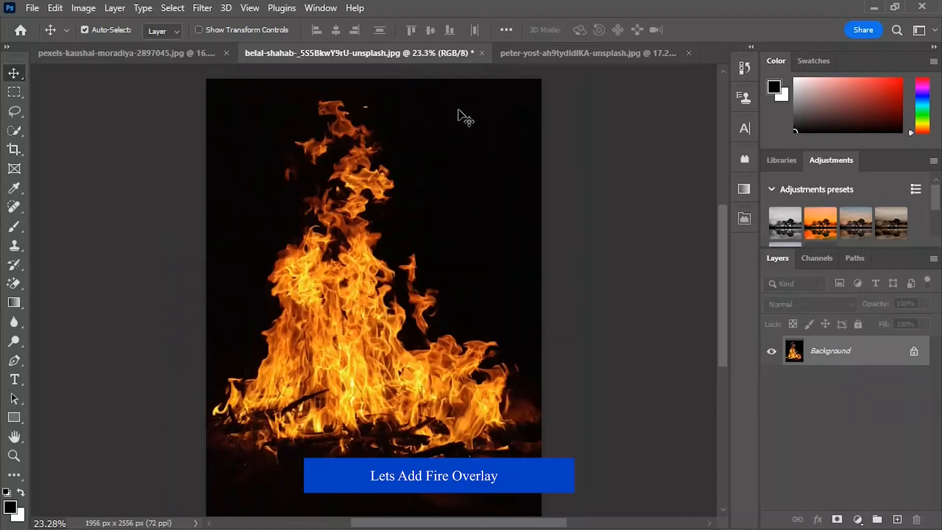
left_click(912, 352)
left_click_drag(402, 382, 119, 48)
left_click_drag(281, 194, 350, 275)
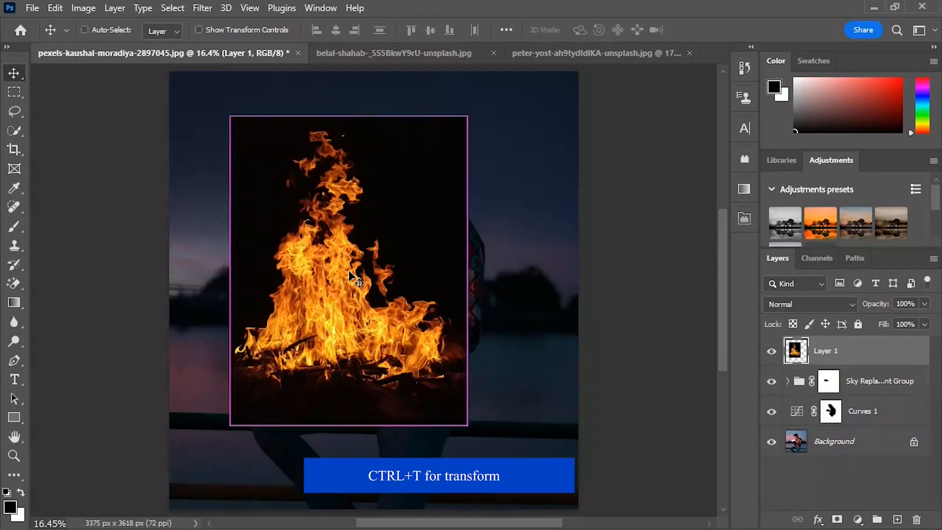
Step: Scale the fire layer down to about half size and place the flames directly above the open book
key("ctrl+t")
left_click_drag(473, 265, 342, 244)
key("Return")
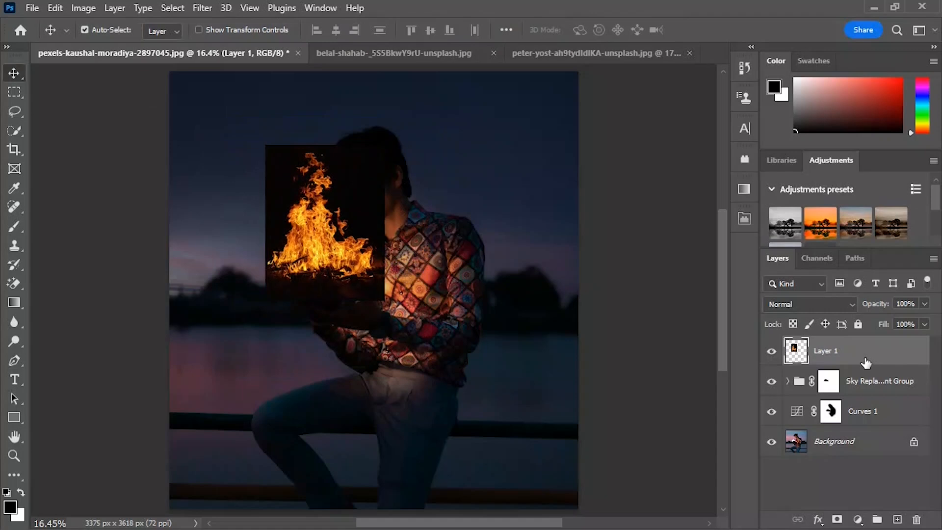
Step: Retouch the burning logs at the base of the flames with a 60 px Healing Brush sampled from the nearby fire
left_click(11, 211)
right_click(10, 210)
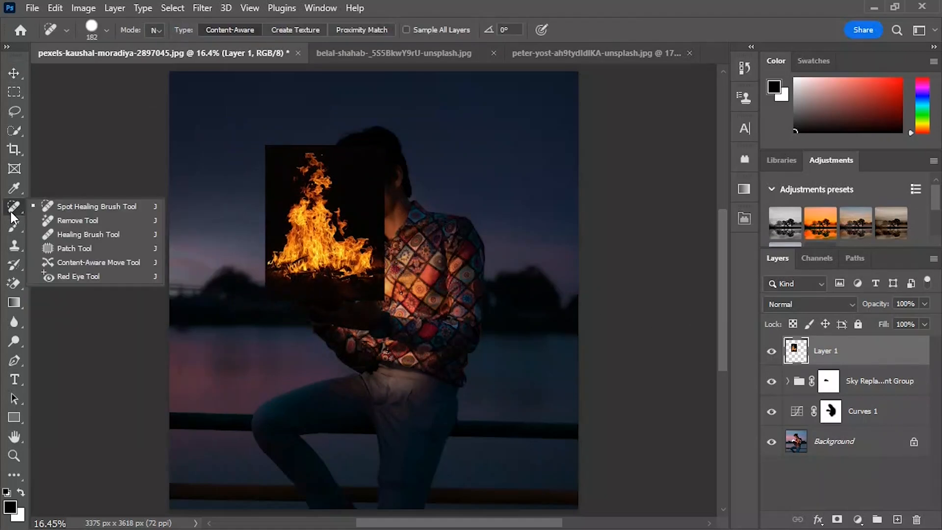
left_click(58, 232)
key("bracketright")
key("bracketright")
key("bracketright")
key("bracketright")
left_click(313, 264)
left_click(454, 213)
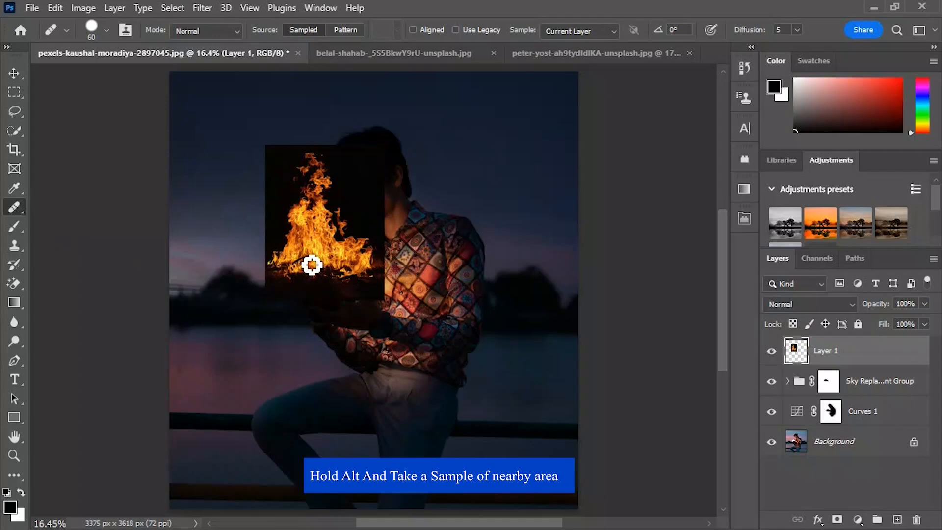
left_click(302, 249, "alt")
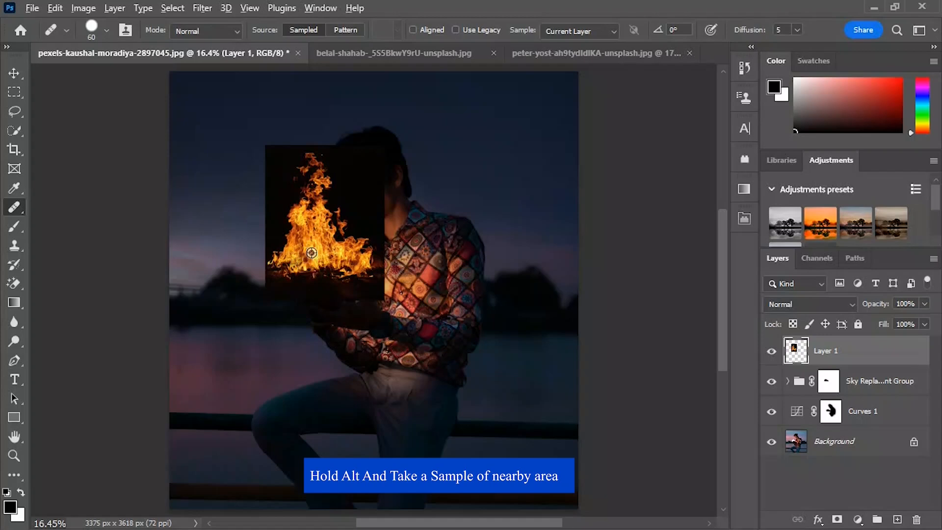
mouse_move(292, 276)
left_mouse_down()
mouse_move(317, 279)
mouse_move(307, 281)
mouse_move(359, 271)
mouse_move(306, 281)
mouse_move(323, 270)
mouse_move(309, 282)
left_mouse_up()
left_click(317, 244, "alt")
left_click(314, 238, "alt")
Step: Set the fire layer's blend mode to Screen
left_click(14, 73)
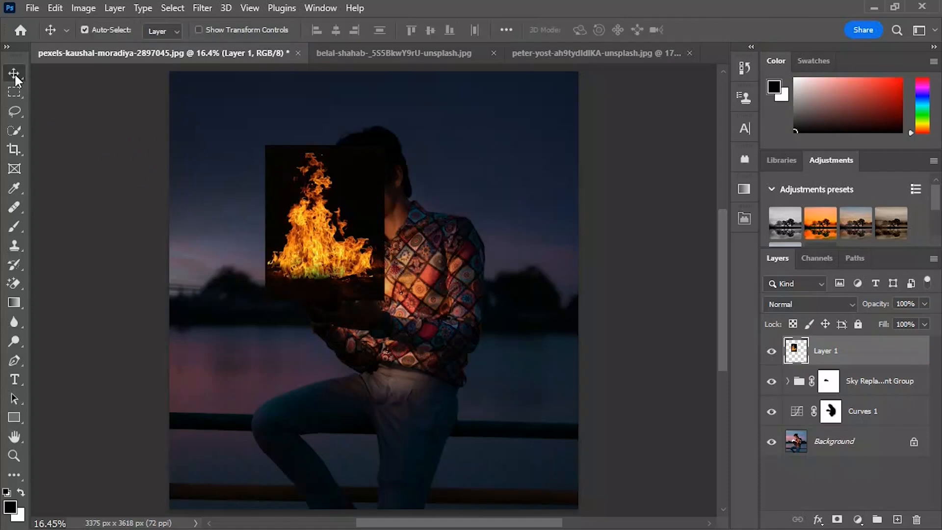
left_click(784, 304)
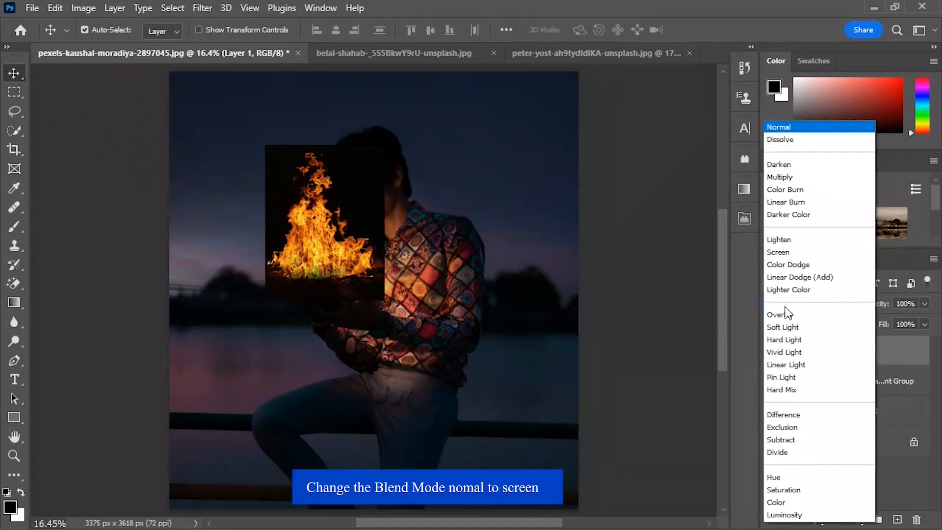
left_click(778, 254)
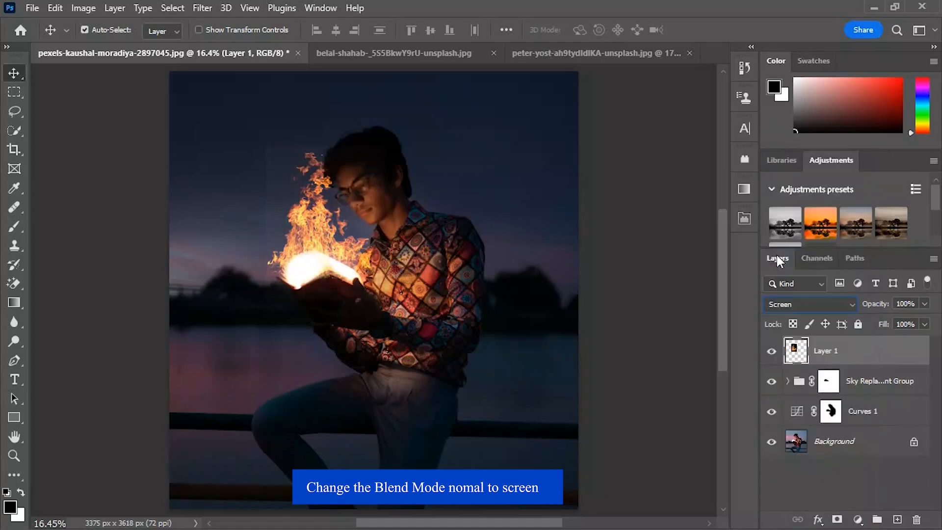
Step: Apply a Levels adjustment to the fire layer with input levels of 15, 1.25 and 227
left_click(83, 8)
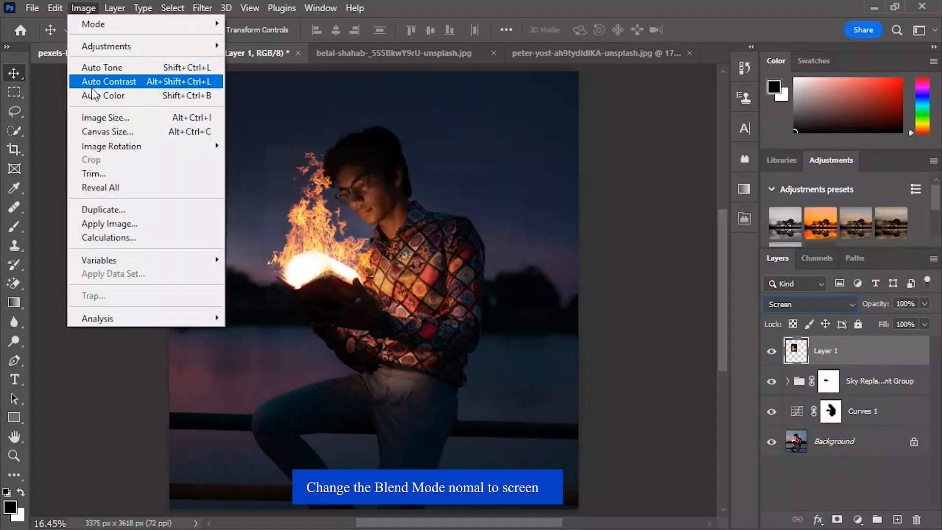
mouse_move(105, 44)
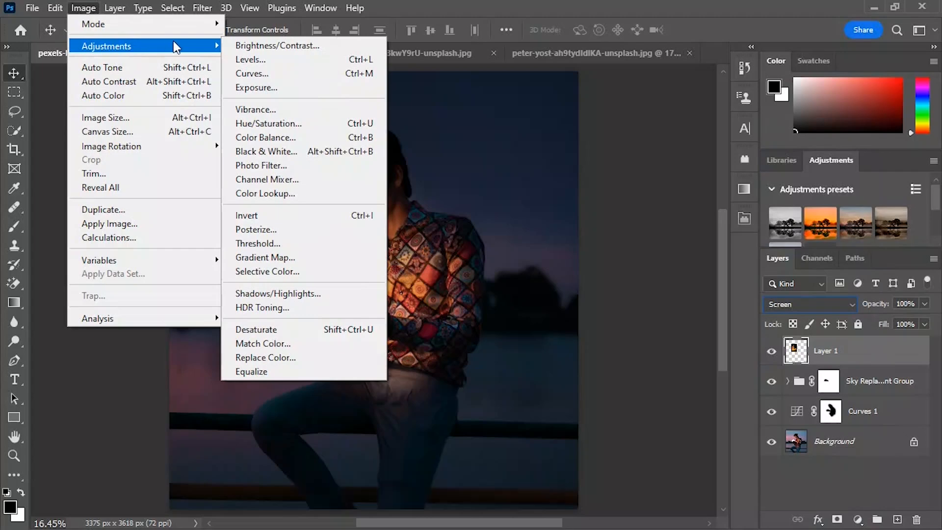
left_click(245, 54)
left_click_drag(575, 269, 593, 264)
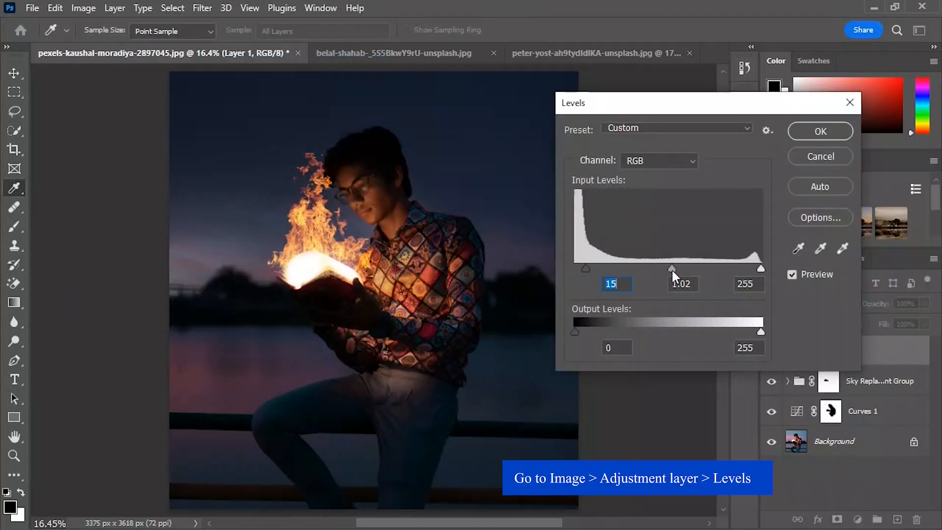
left_click_drag(664, 269, 660, 269)
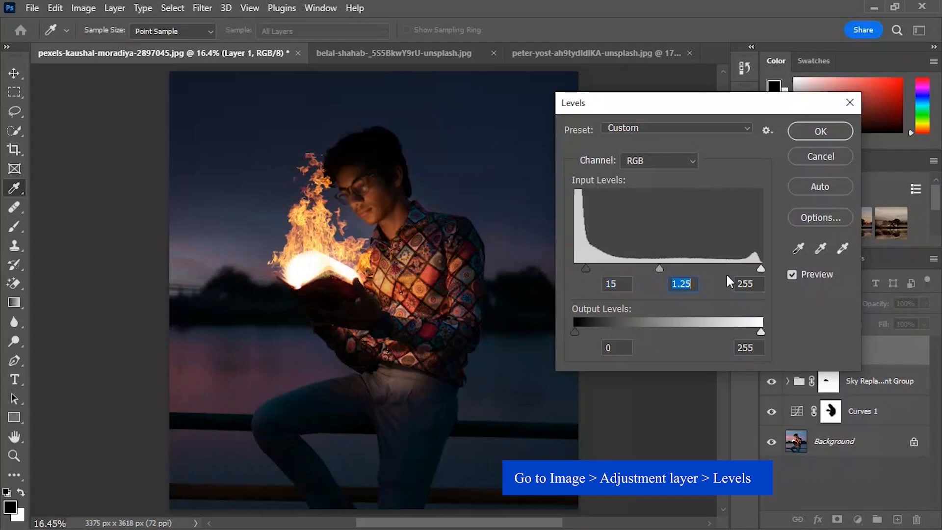
left_click_drag(762, 269, 740, 269)
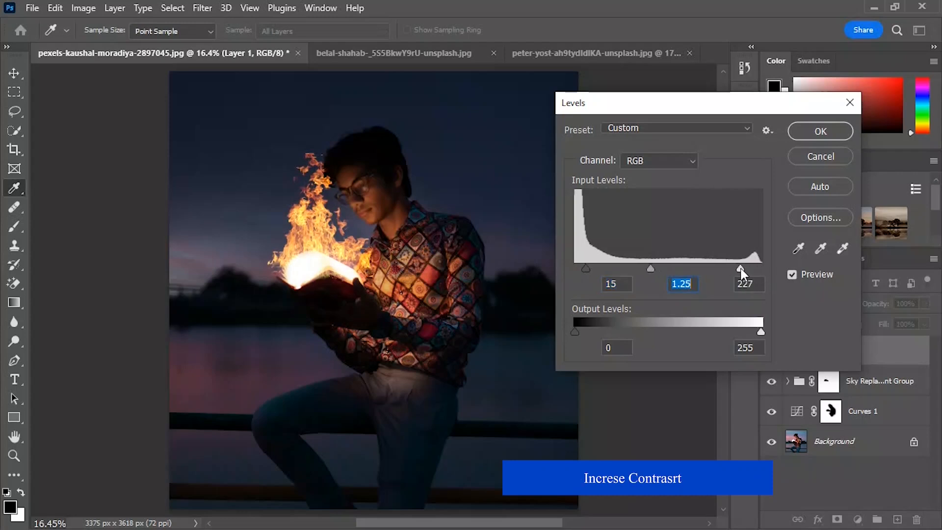
left_click(799, 130)
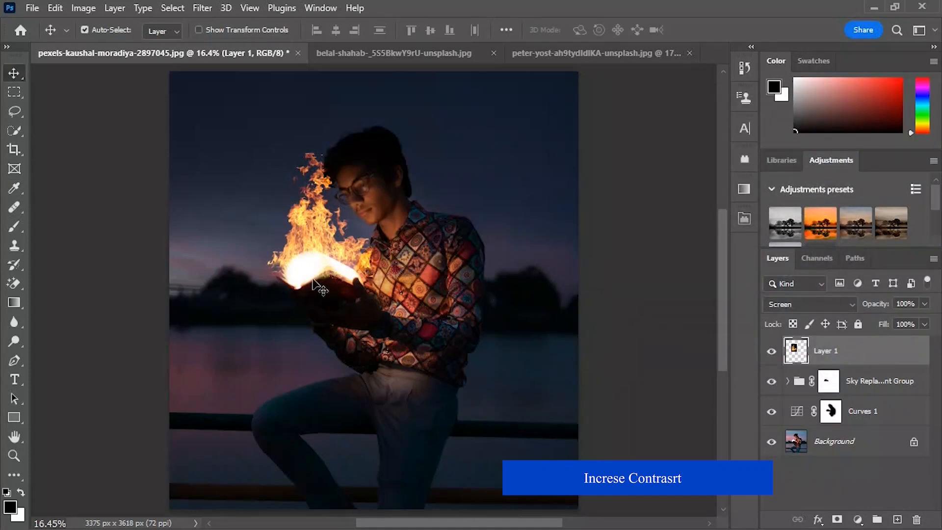
Step: Scale the fire layer to 85.83% and reposition the flames so that they rise from the open book's pages
key("ctrl+t")
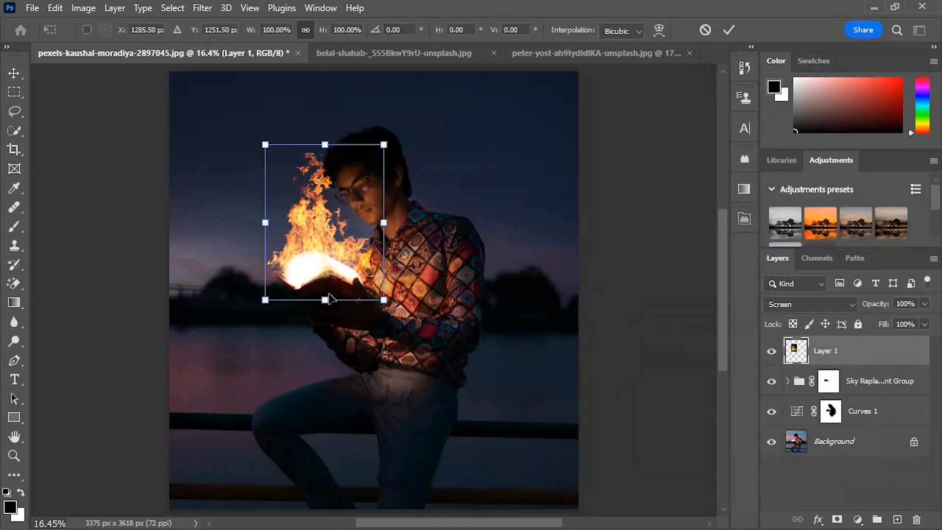
left_click_drag(384, 222, 367, 222)
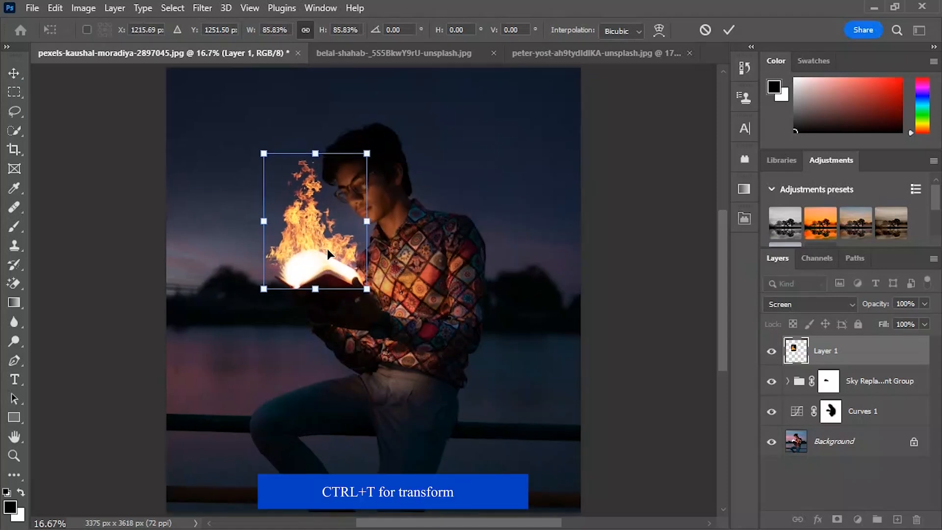
scroll(328, 249, "up", 3)
scroll(325, 246, "up", 1)
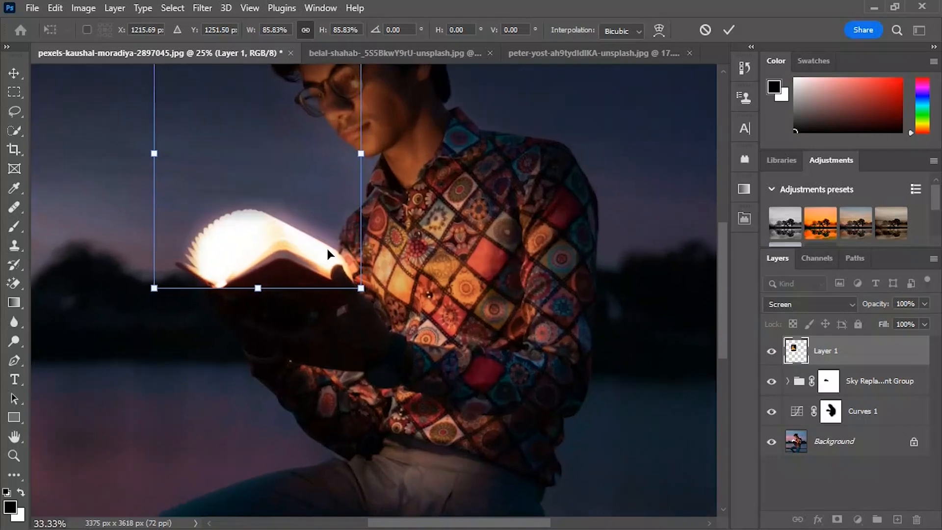
left_click_drag(248, 229, 269, 239)
left_click_drag(329, 231, 328, 239)
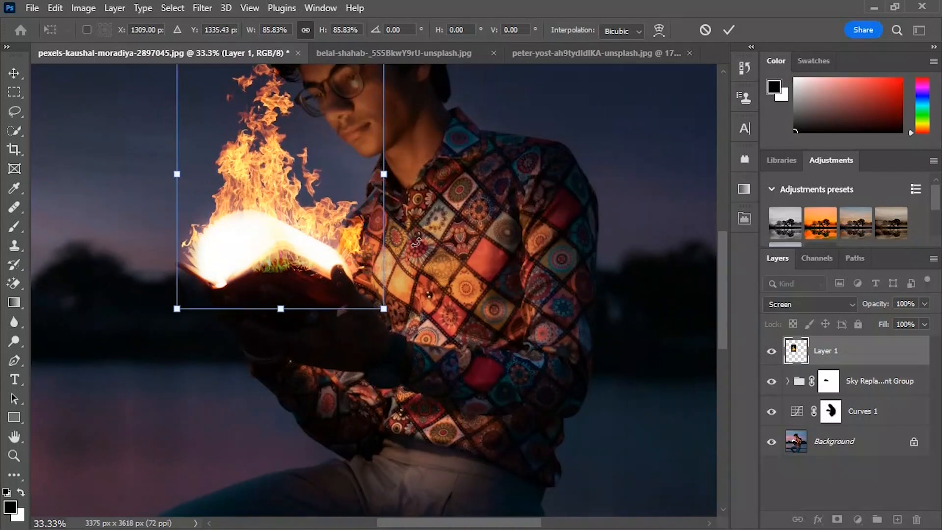
left_click_drag(316, 204, 316, 206)
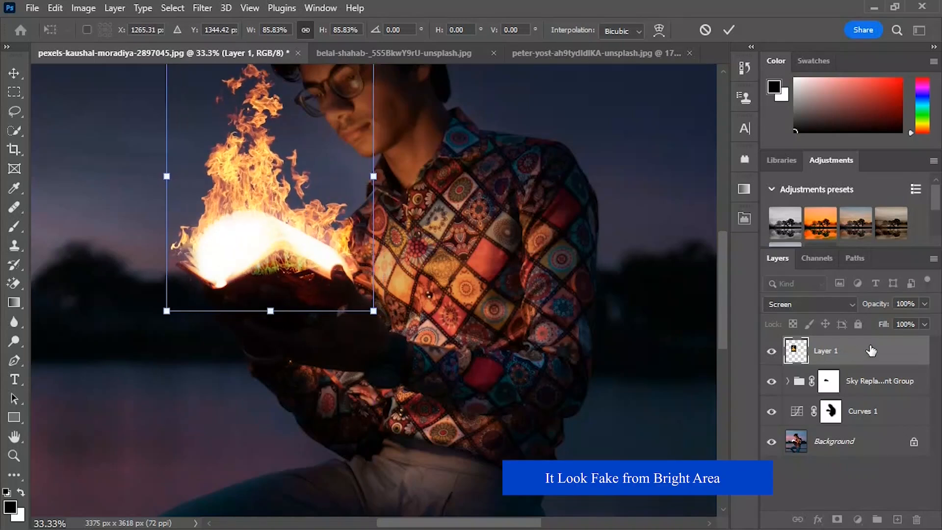
key("Return")
Step: Hide the fire layer and select the book's bright pages on the Background layer with the Quick Selection tool
left_click(771, 351)
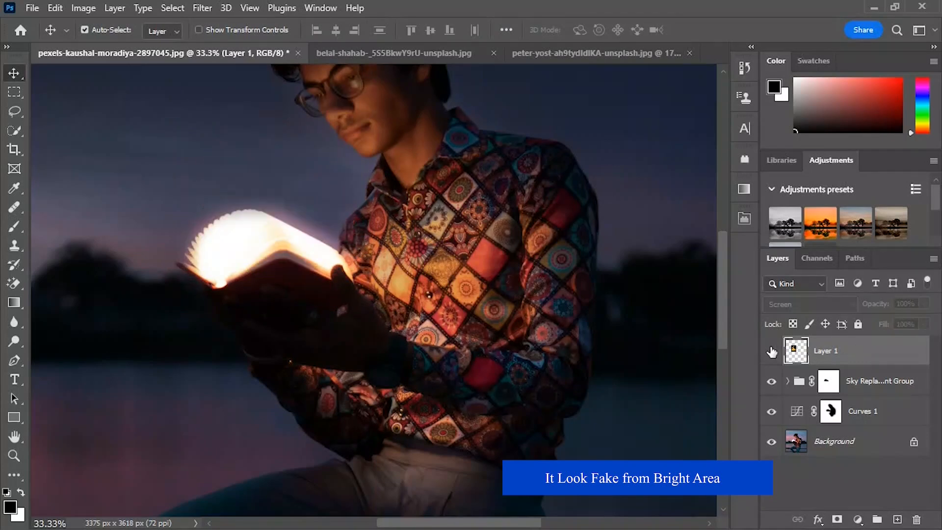
left_click(16, 129)
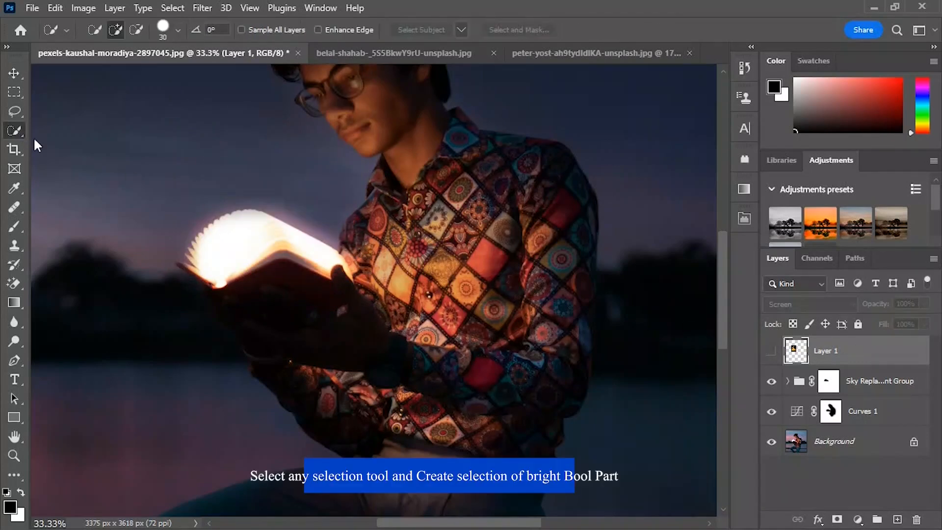
left_click(797, 441)
left_click_drag(265, 253, 221, 263)
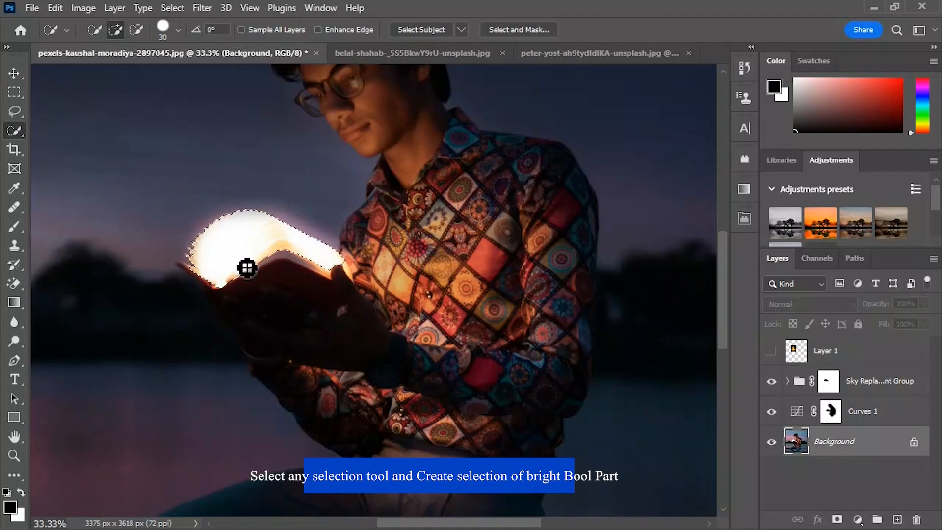
left_click(195, 263)
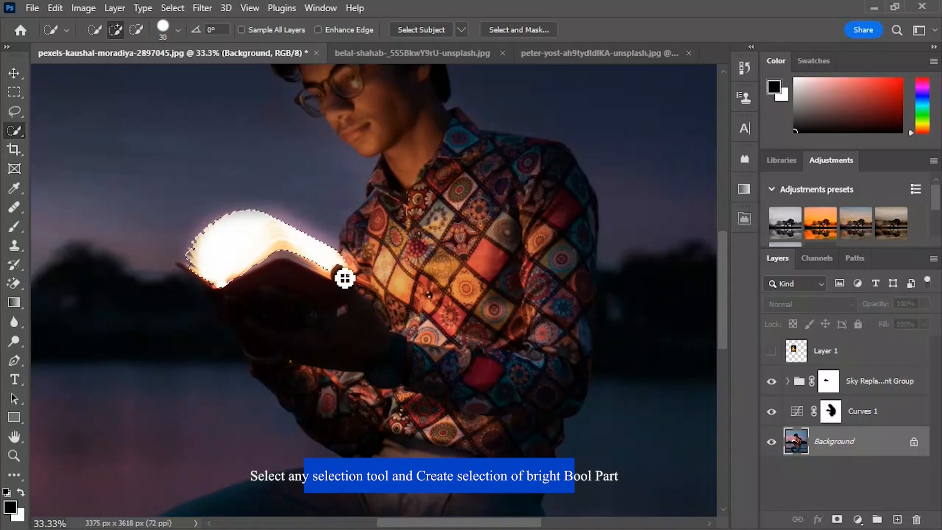
Step: Refine the page selection beside the thumb with a 15 px selection brush, keeping the shirt out and including the glowing page edge
scroll(337, 270, "up", 2)
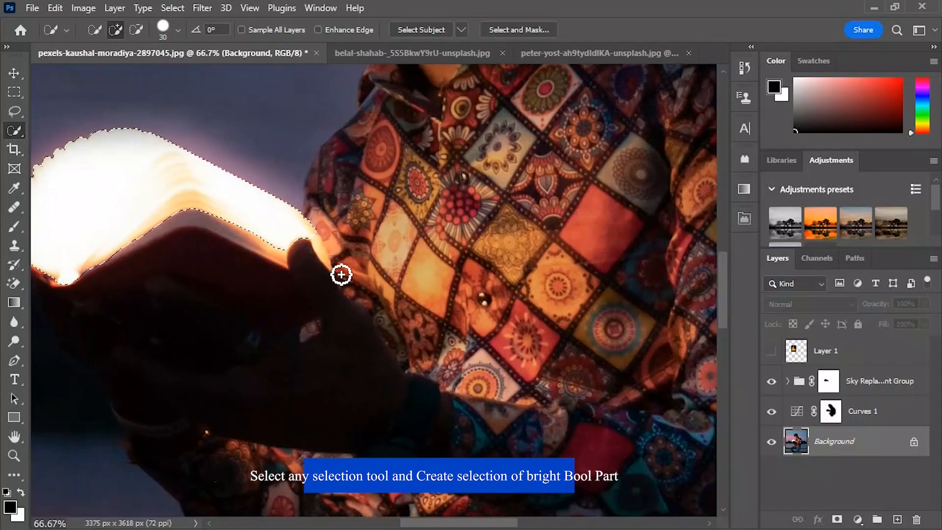
left_click_drag(311, 234, 319, 240)
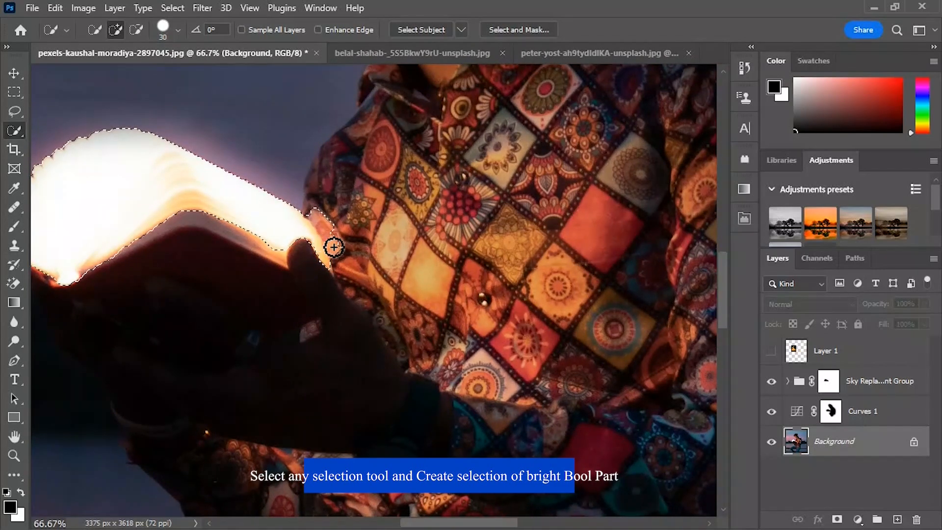
key("alt")
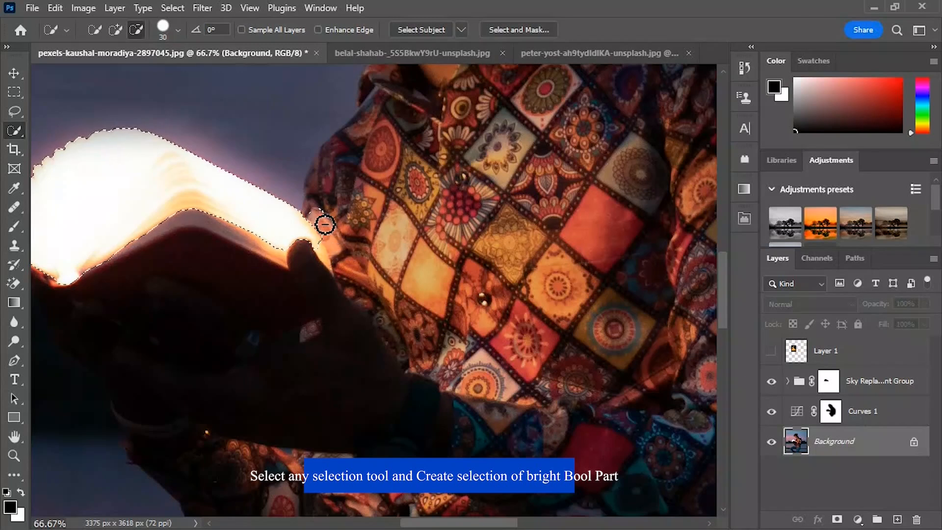
key("bracketleft")
key("bracketleft")
key("bracketleft")
left_click(324, 256)
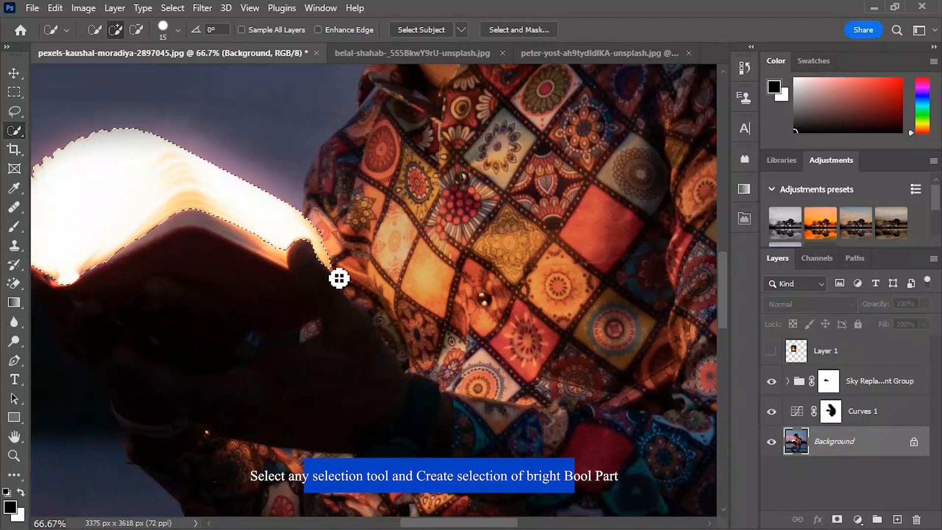
key("ctrl+0")
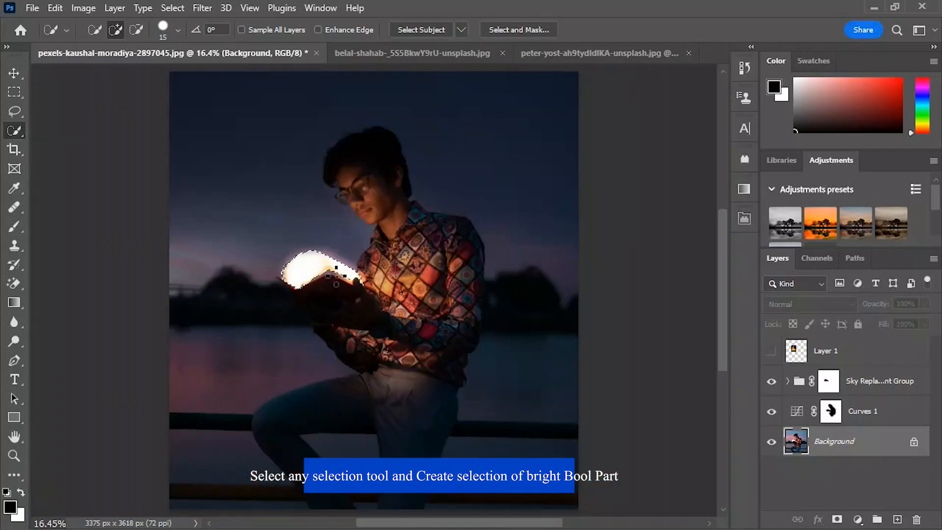
Step: Show the fire layer again and add a new layer named "Black color" above the Sky Replacement Group
left_click(771, 352)
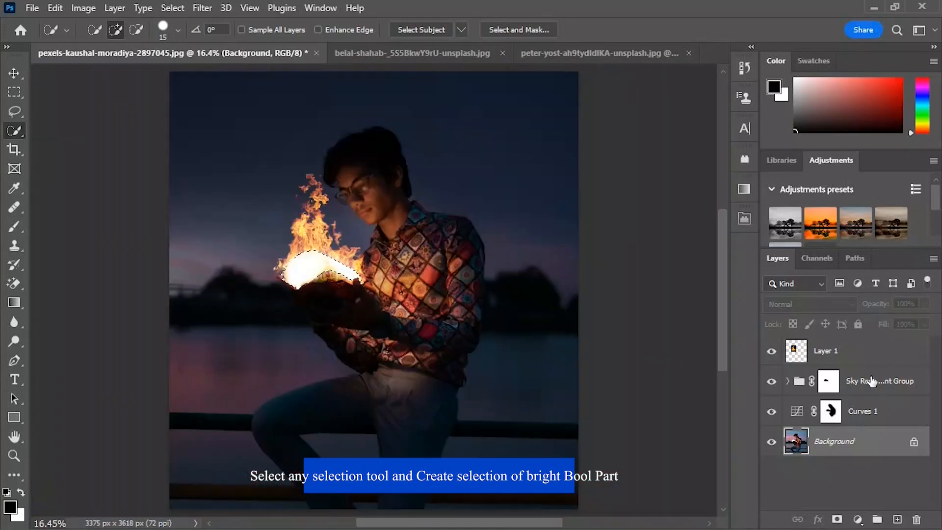
left_click(872, 380)
left_click(897, 519)
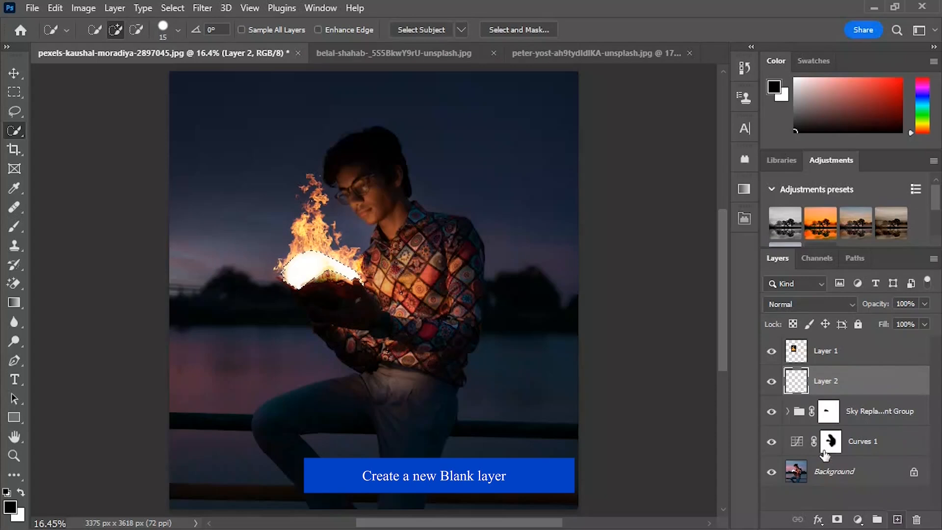
double_click(826, 380)
key("BackSpace")
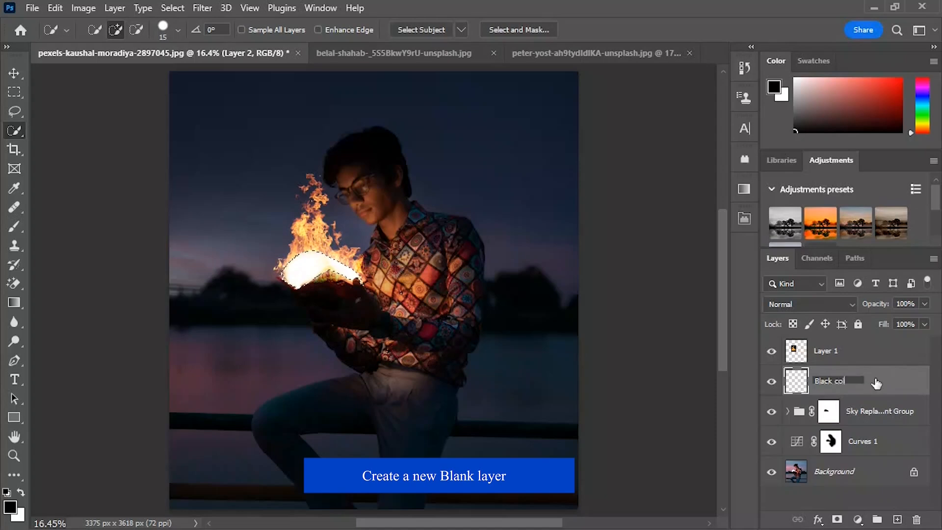
key("Return")
Step: Fill the selected book pages with black on the Black color layer and set its opacity to 81%
key("x")
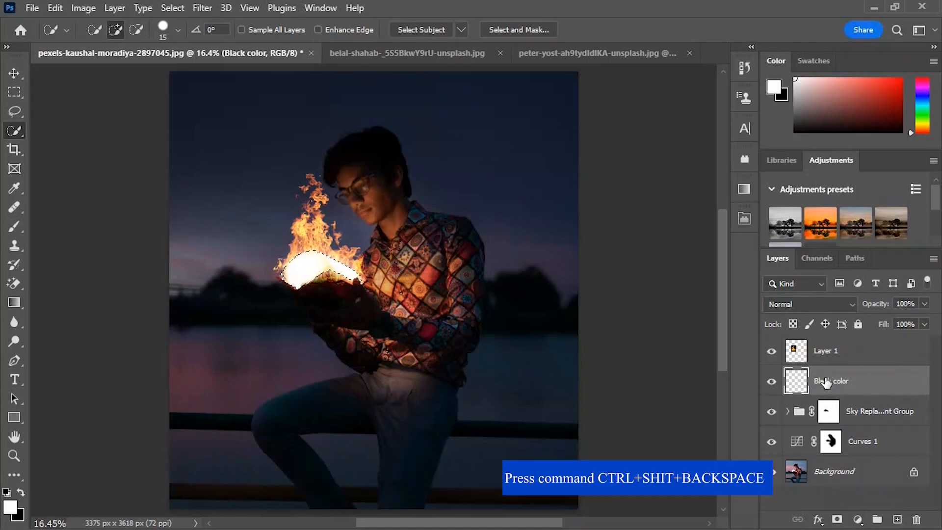
key("ctrl+shift+BackSpace")
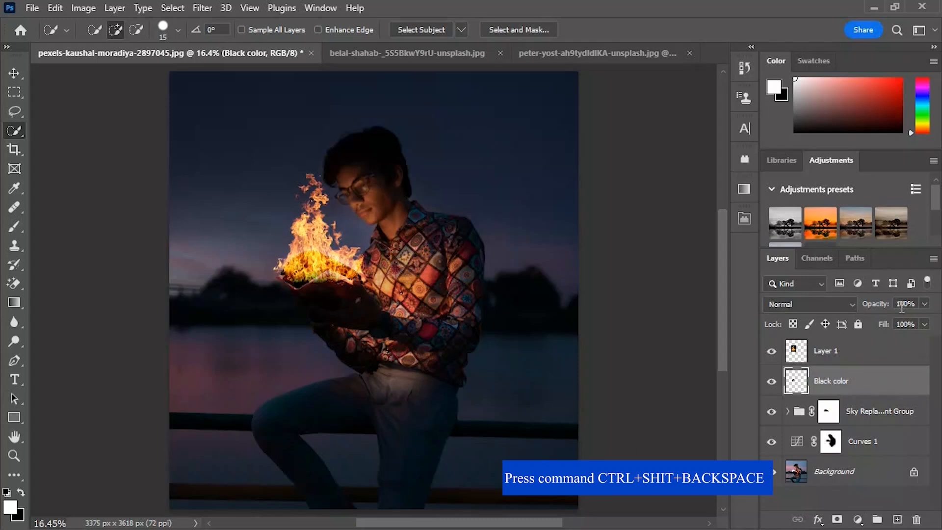
mouse_move(882, 308)
left_mouse_down()
mouse_move(859, 310)
mouse_move(869, 310)
left_mouse_up()
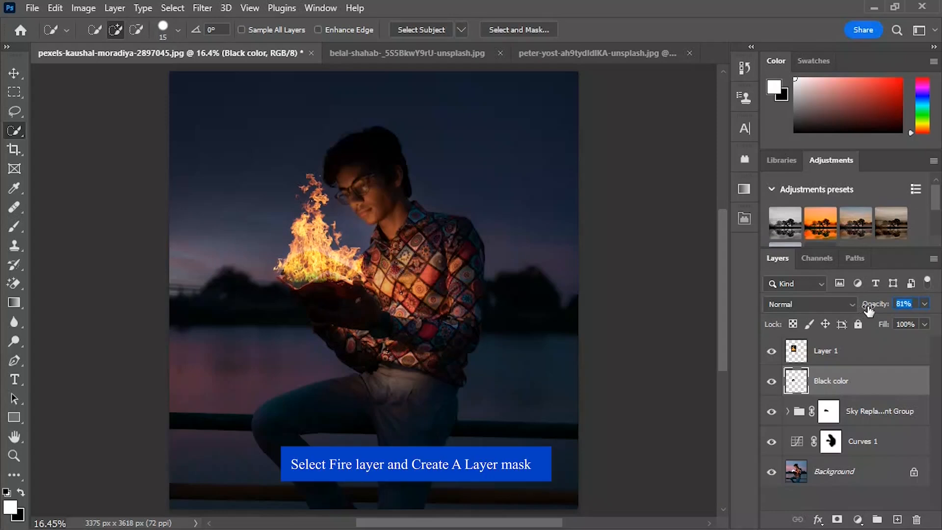
Step: Add a layer mask to the fire layer and paint black with a 250 px brush to hide the flames overlapping the book
left_click(857, 354)
left_click(837, 519)
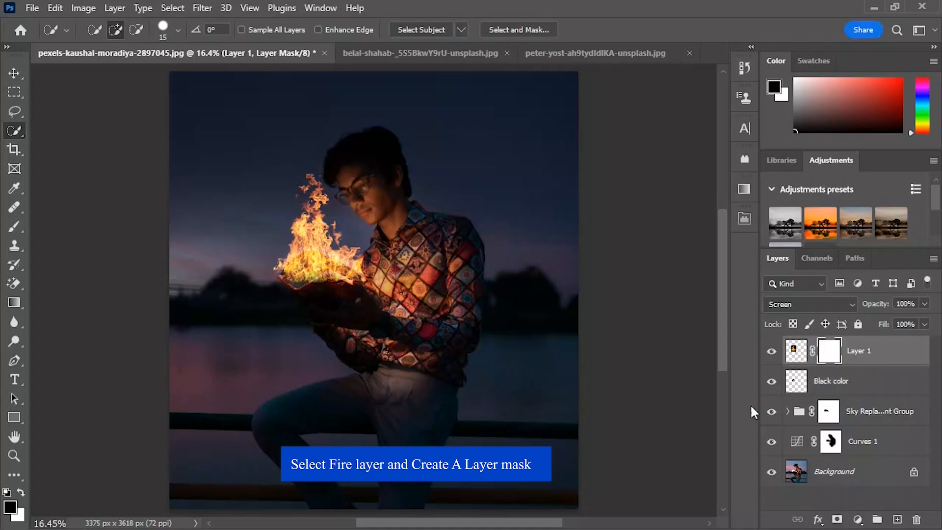
left_click(12, 226)
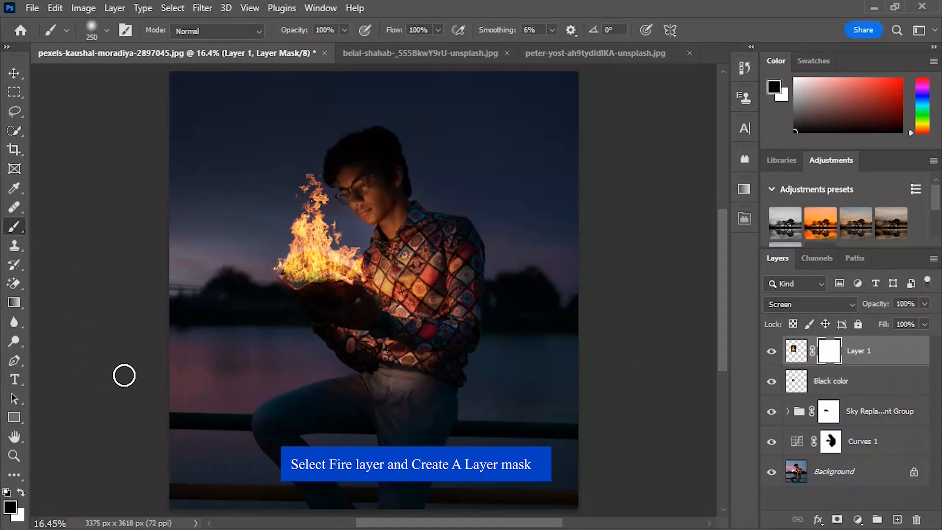
mouse_move(329, 292)
left_mouse_down()
mouse_move(307, 294)
mouse_move(344, 280)
mouse_move(333, 295)
left_mouse_up()
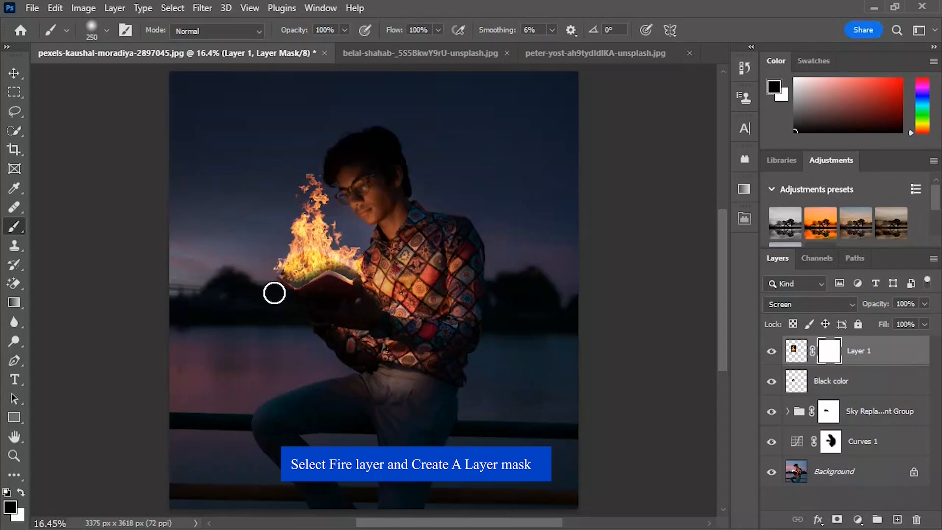
mouse_move(350, 299)
left_mouse_down()
mouse_move(383, 294)
mouse_move(359, 317)
mouse_move(289, 310)
mouse_move(364, 303)
left_mouse_up()
Step: Nudge the fire layer onto the book's pages and enlarge it slightly with Free Transform
key("ctrl+plus")
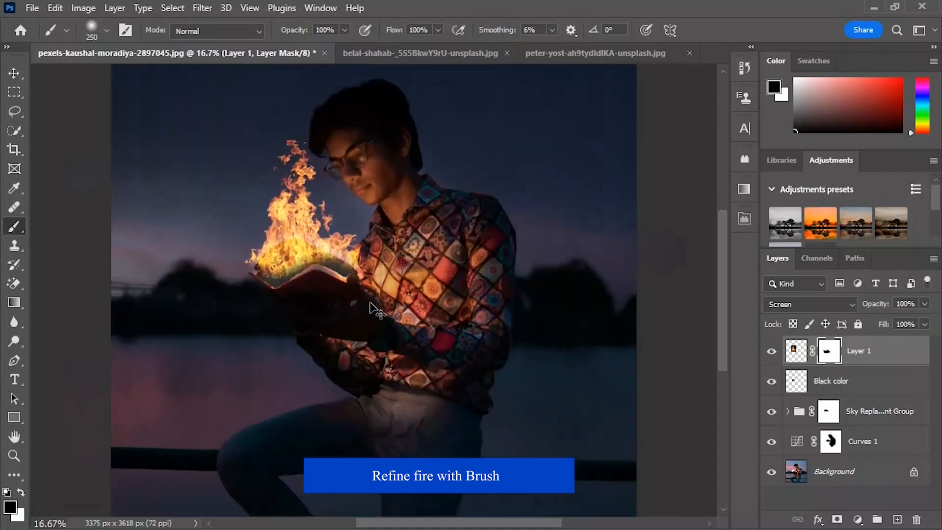
left_click(14, 74)
left_click_drag(292, 249, 287, 251)
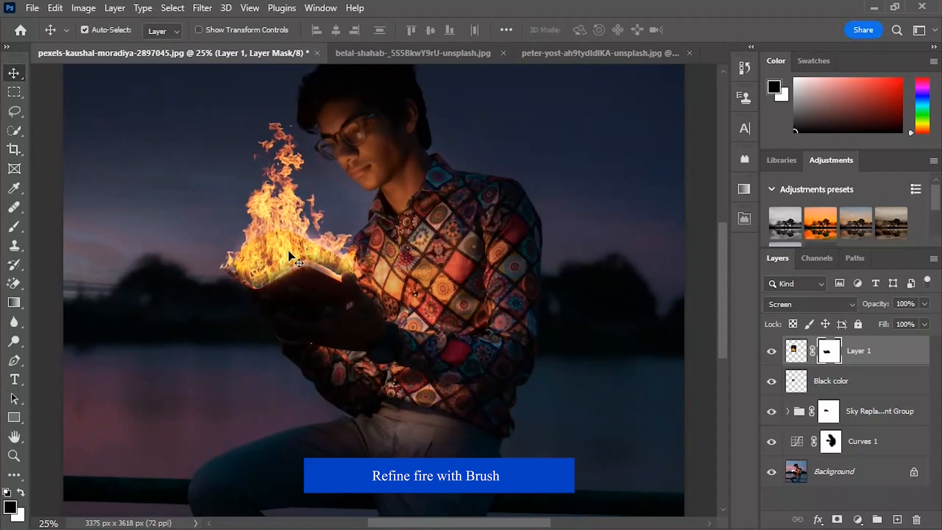
left_click(793, 344)
left_click(828, 351)
left_click(13, 226)
key("ctrl+t")
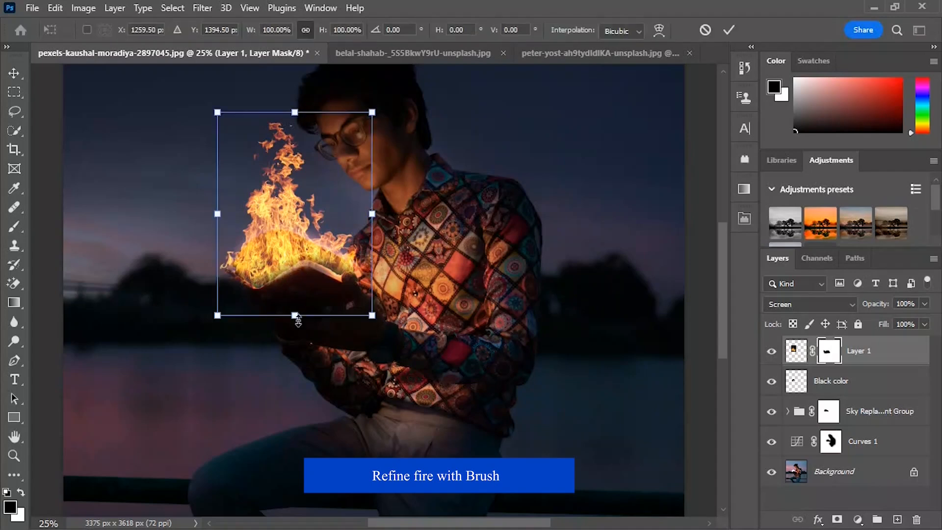
left_click_drag(295, 315, 294, 325)
left_click_drag(294, 111, 294, 107)
key("Return")
Step: Mask out the fire spilling below the page edge and reduce the brush size to 100 px
mouse_move(314, 292)
left_mouse_down()
mouse_move(204, 280)
mouse_move(279, 294)
mouse_move(319, 285)
mouse_move(322, 269)
mouse_move(260, 298)
left_mouse_up()
key("bracketleft")
key("bracketleft")
key("bracketleft")
key("bracketleft")
key("bracketleft")
Step: Lower the Black color layer's opacity slightly and return to the fire layer's mask
left_click(814, 379)
left_click_drag(872, 311, 864, 312)
left_click(832, 358)
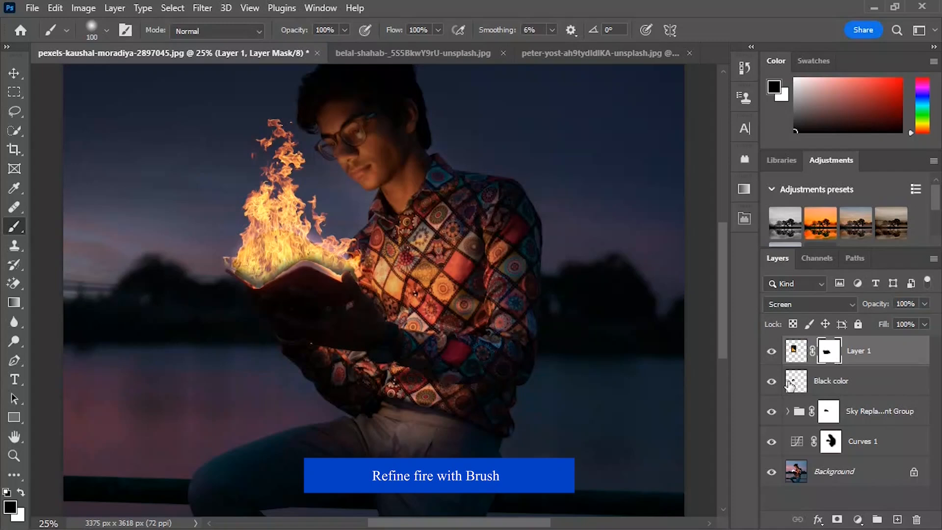
Step: Paint white on the fire layer's mask with a 50 px brush to bring the flames back down to the page edge
key("ctrl+plus")
key("ctrl+plus")
left_click_drag(269, 309, 341, 483)
key("bracketleft")
key("bracketleft")
key("bracketleft")
key("bracketleft")
key("bracketleft")
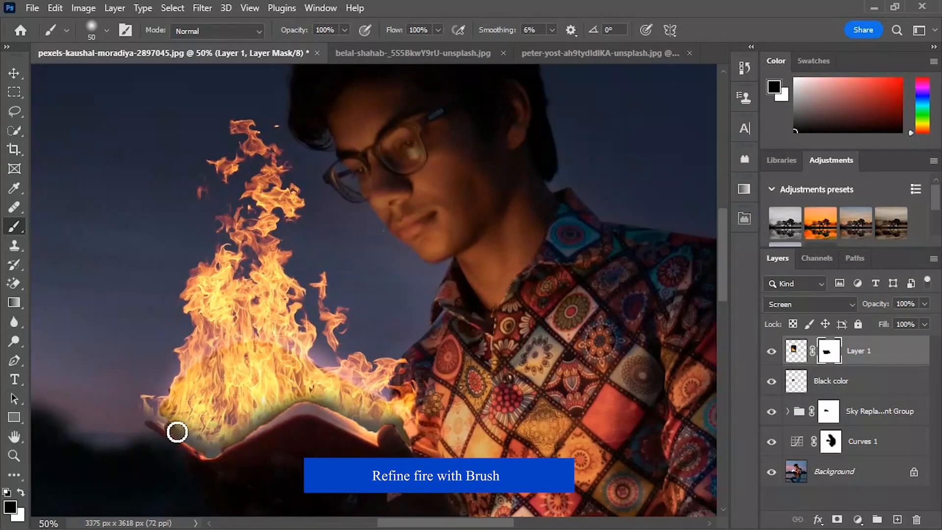
key("x")
mouse_move(171, 414)
left_mouse_down()
mouse_move(215, 456)
mouse_move(310, 396)
mouse_move(374, 429)
mouse_move(366, 412)
mouse_move(374, 429)
mouse_move(402, 424)
mouse_move(414, 438)
mouse_move(319, 411)
mouse_move(262, 428)
mouse_move(351, 422)
left_mouse_up()
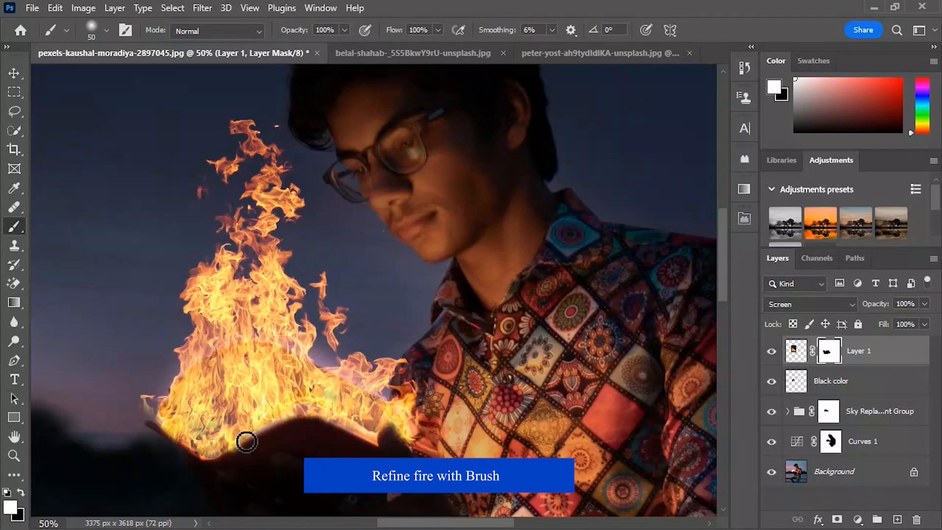
key("x")
key("ctrl+0")
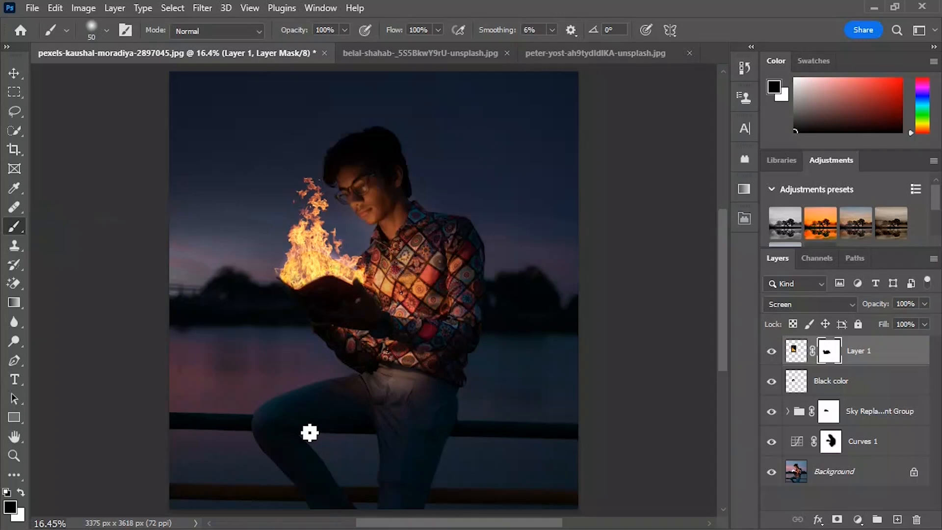
Step: Set the Black color layer's opacity to 58%, comparing the book with the layer hidden and shown
left_click(772, 382)
left_click(772, 382)
left_click(772, 382)
left_click(772, 382)
left_click(847, 387)
left_click_drag(879, 307, 874, 310)
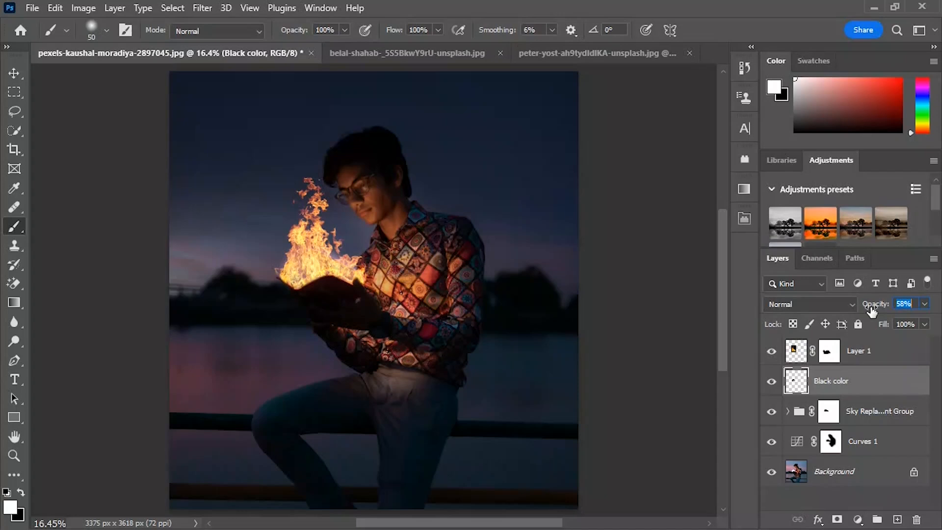
left_click(772, 382)
left_click(772, 382)
left_click(772, 382)
left_click(772, 382)
Step: Add a new layer above the fire layer and name it "Glow"
left_click(903, 361)
left_click(897, 519)
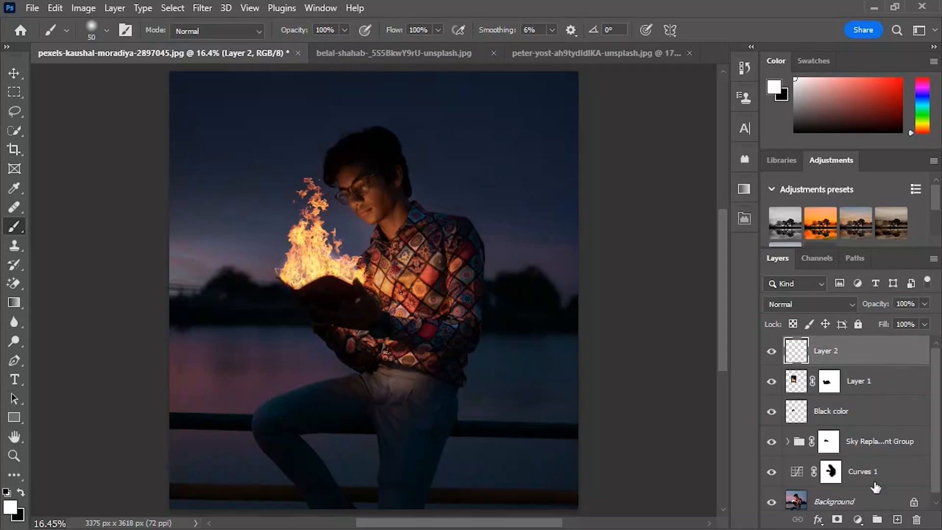
double_click(821, 351)
key("BackSpace")
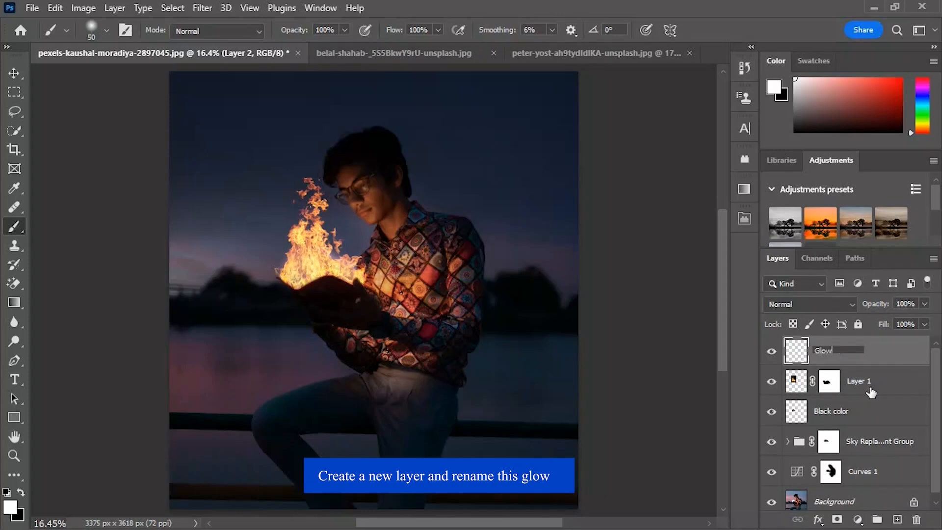
left_click(891, 353)
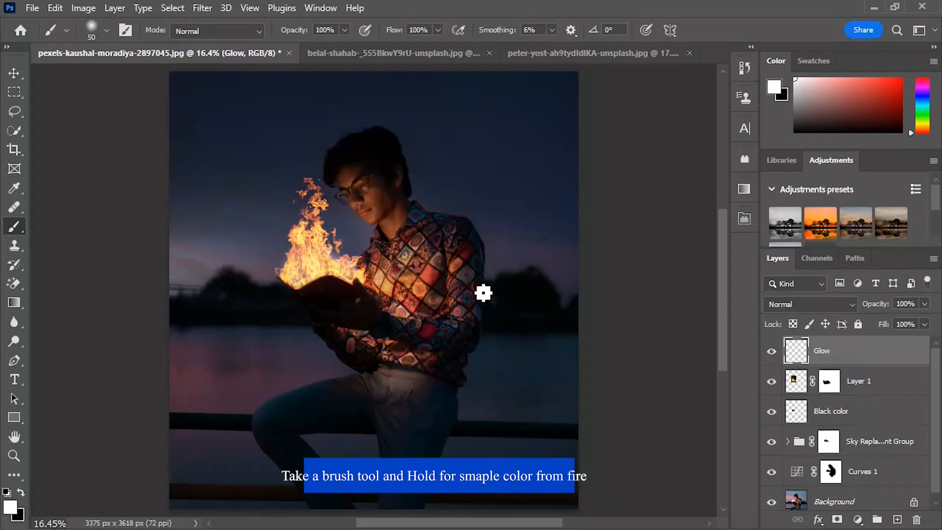
Step: Set up a 1300 px brush with 6% flow and an orange color sampled from the fire
key("bracketright")
key("bracketright")
key("bracketright")
key("bracketright")
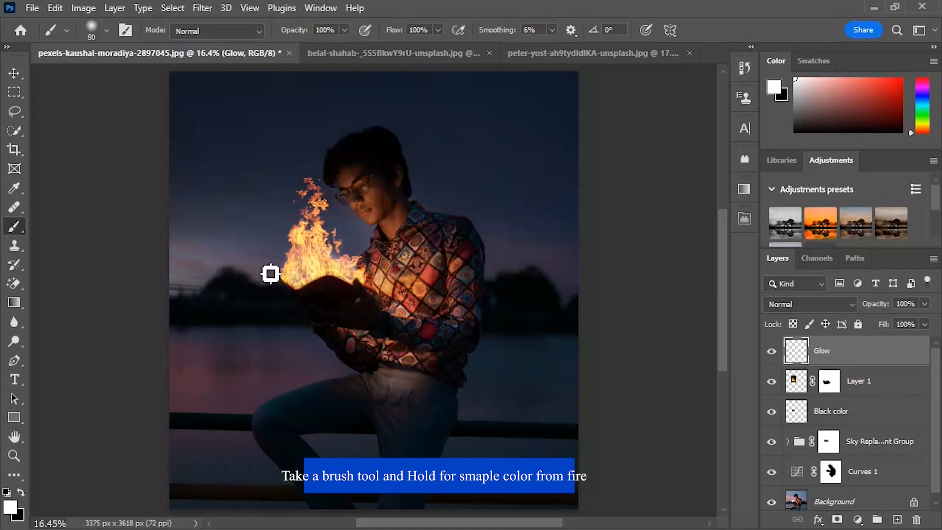
key("bracketright")
key("bracketright")
key("bracketright")
key("bracketright")
key("bracketright")
key("bracketright")
key("bracketright")
key("bracketright")
key("bracketright")
key("bracketright")
key("bracketright")
key("bracketright")
key("bracketright")
key("bracketleft")
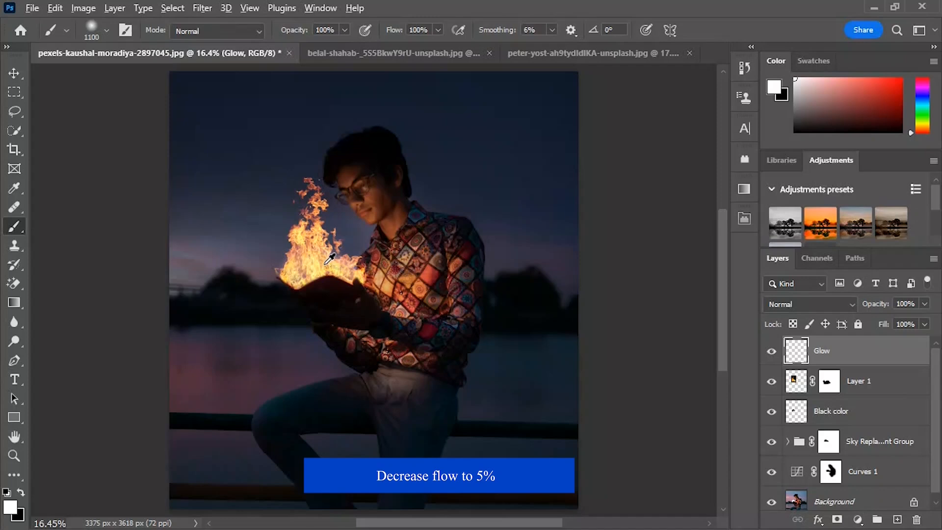
left_click(316, 229, "alt")
left_click_drag(394, 30, 319, 43)
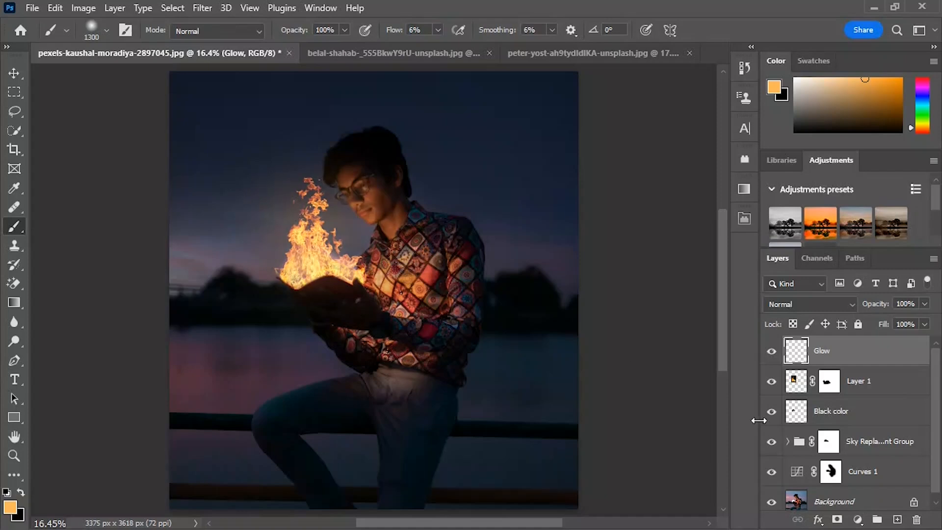
Step: Move the Glow layer beneath the Black color layer and paint a soft orange glow around the flames
left_click_drag(872, 365, 857, 432)
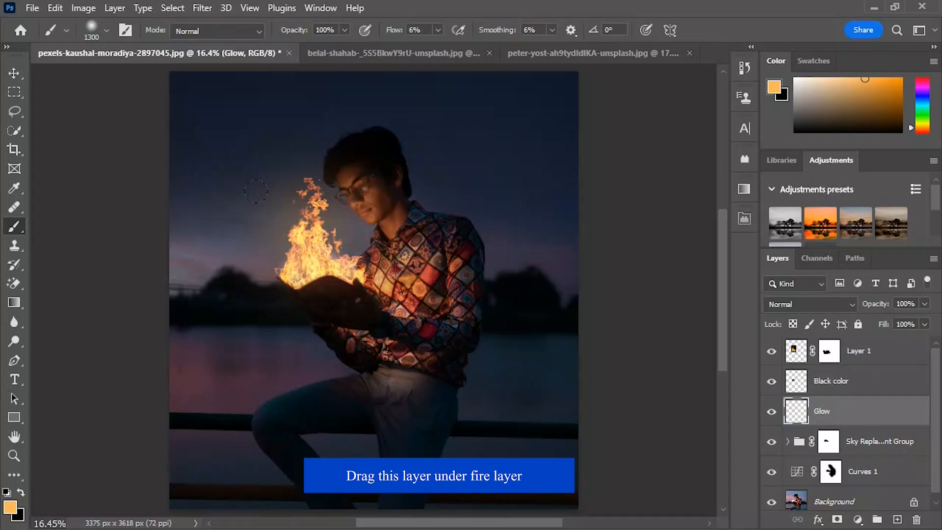
left_click(771, 411)
left_click(772, 411)
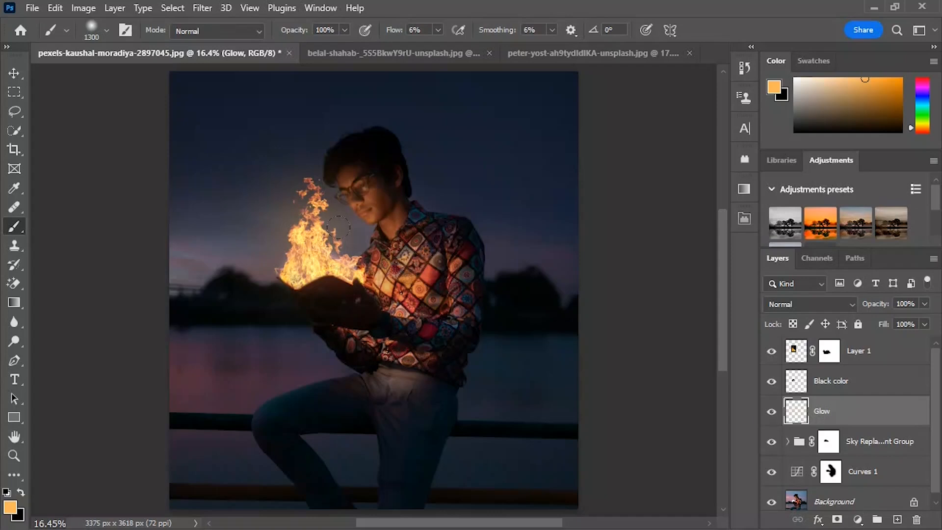
Step: Unlock the spark photo's background layer and bring it into the book composite above the fire layer
key("v")
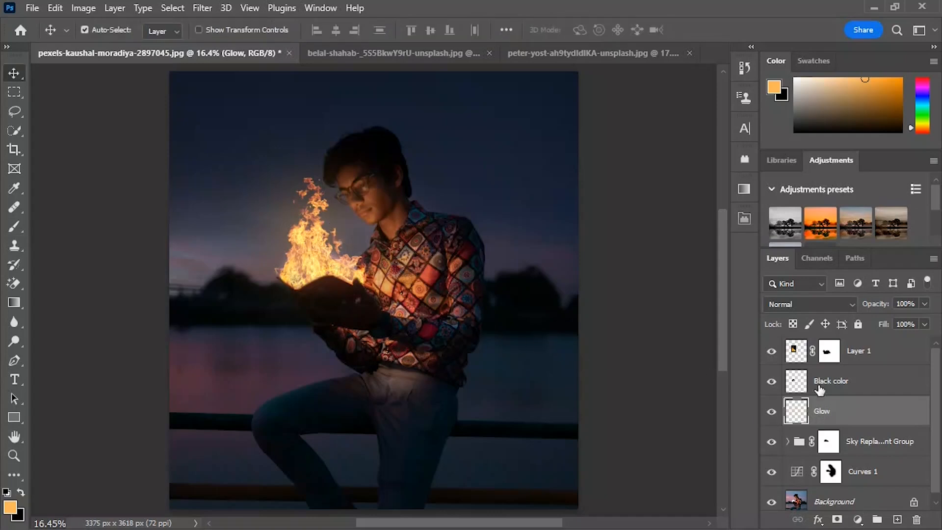
left_click(867, 360)
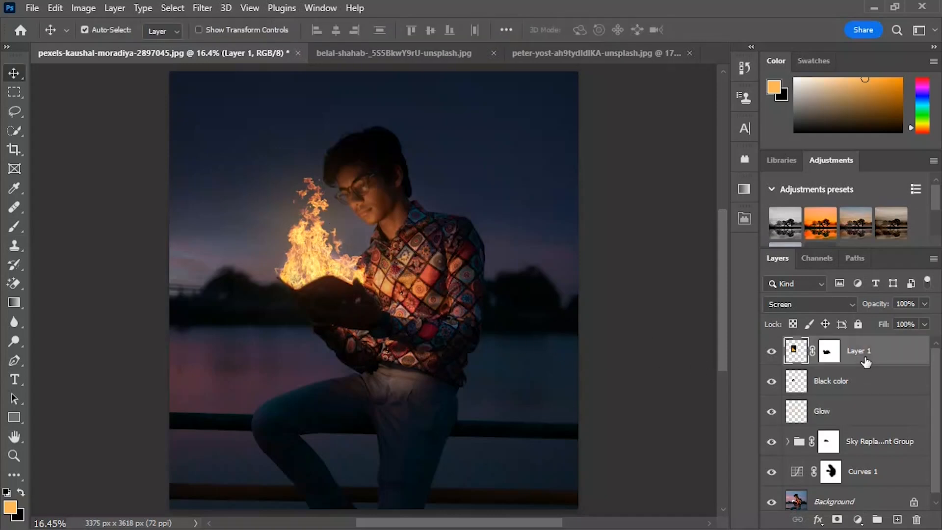
left_click(549, 60)
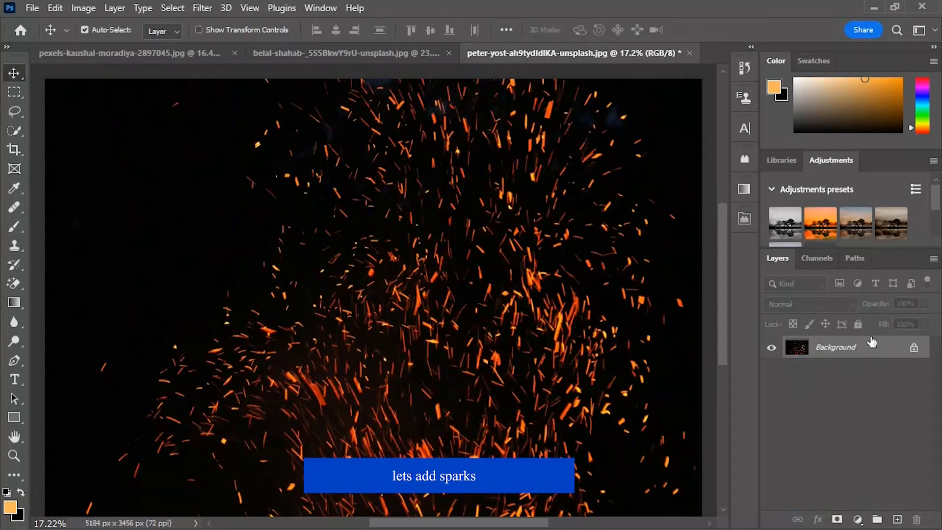
left_click(913, 349)
left_click_drag(493, 449, 137, 59)
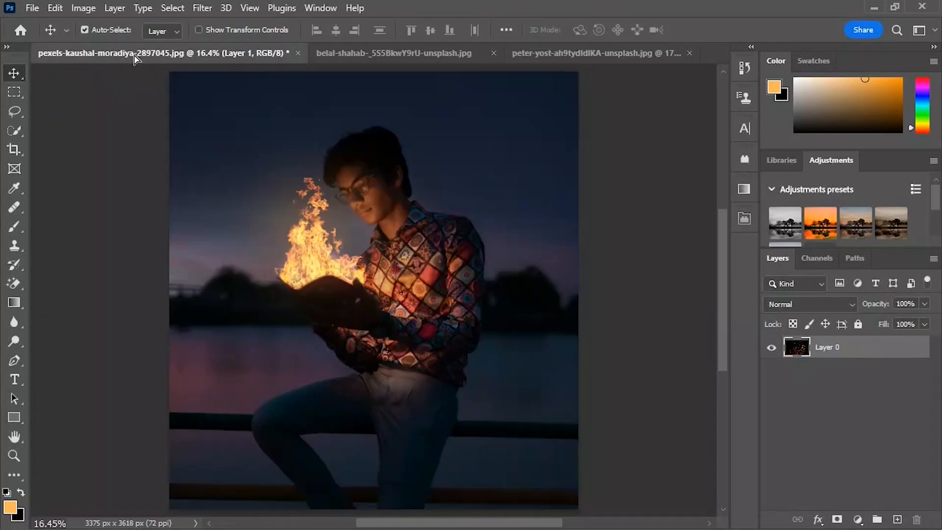
left_click_drag(383, 295, 384, 300)
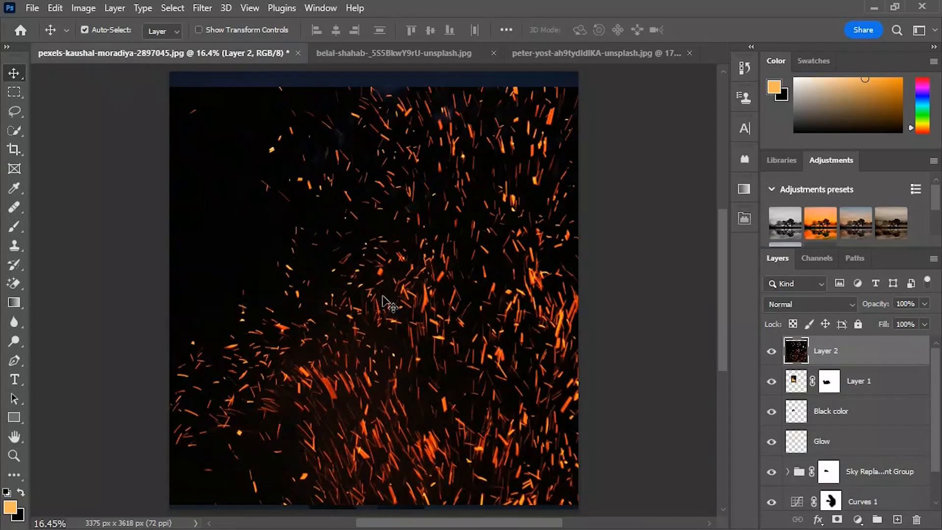
Step: Scale the spark image down to 13.47% and place it over the flames above the book
key("ctrl+t")
left_click_drag(606, 347, 569, 339)
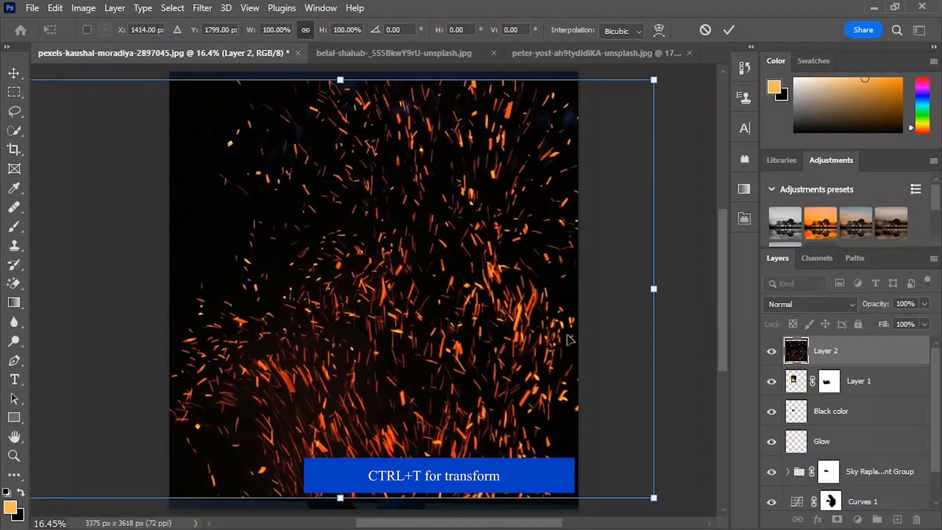
left_click_drag(653, 293, 258, 289)
left_click_drag(247, 256, 452, 237)
mouse_move(494, 209)
left_mouse_down()
mouse_move(344, 209)
mouse_move(332, 256)
left_mouse_up()
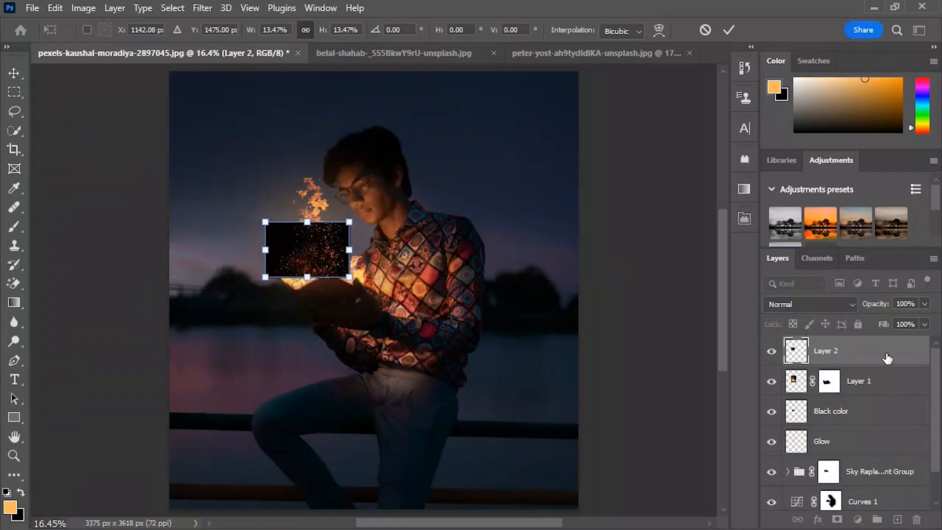
key("Return")
Step: Rename the spark layer "Sparks" and set its blend mode to Screen
double_click(828, 351)
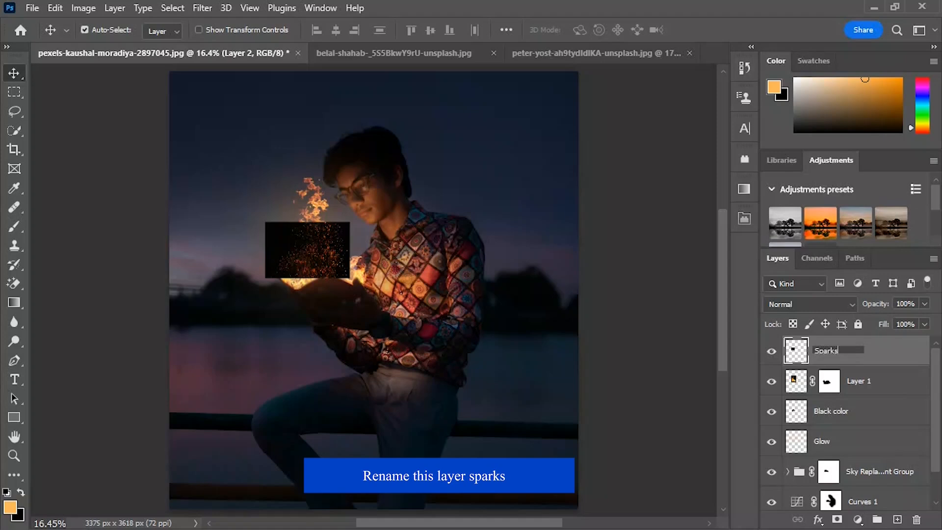
key("Return")
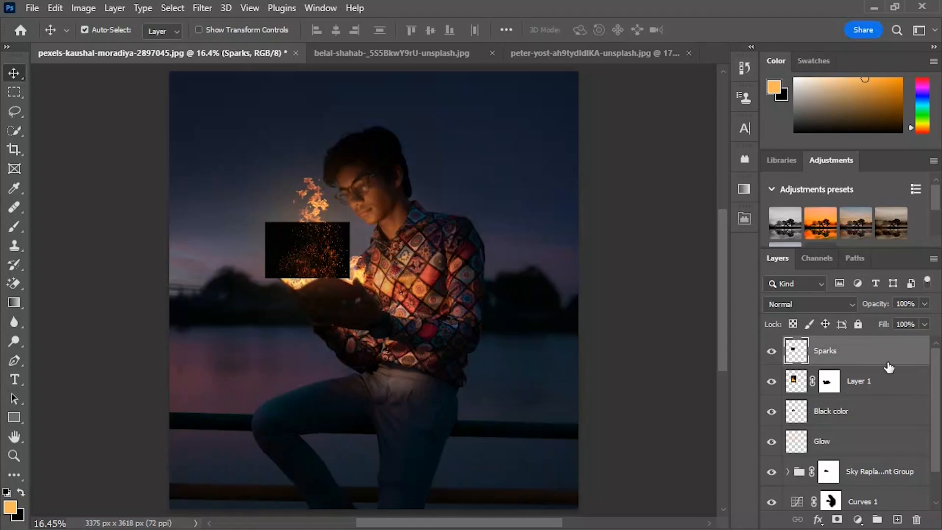
left_click(794, 304)
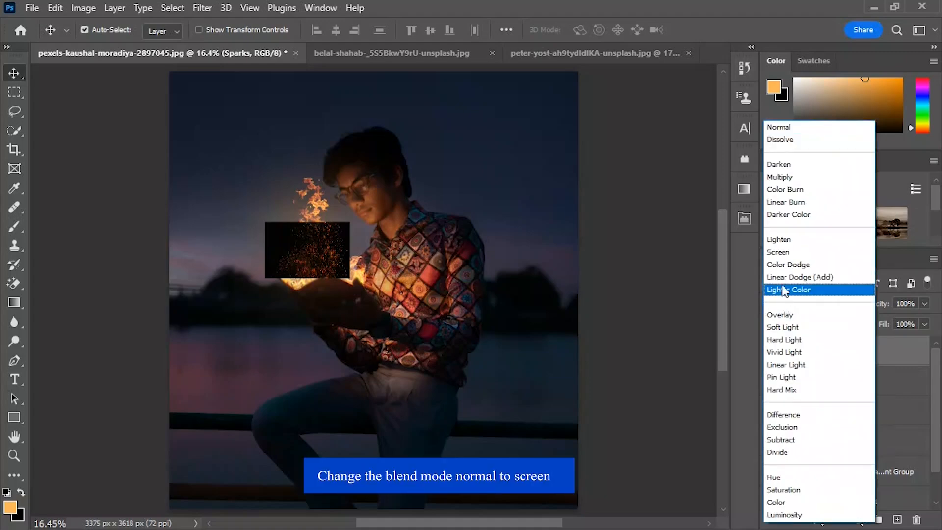
left_click(784, 253)
key("ctrl")
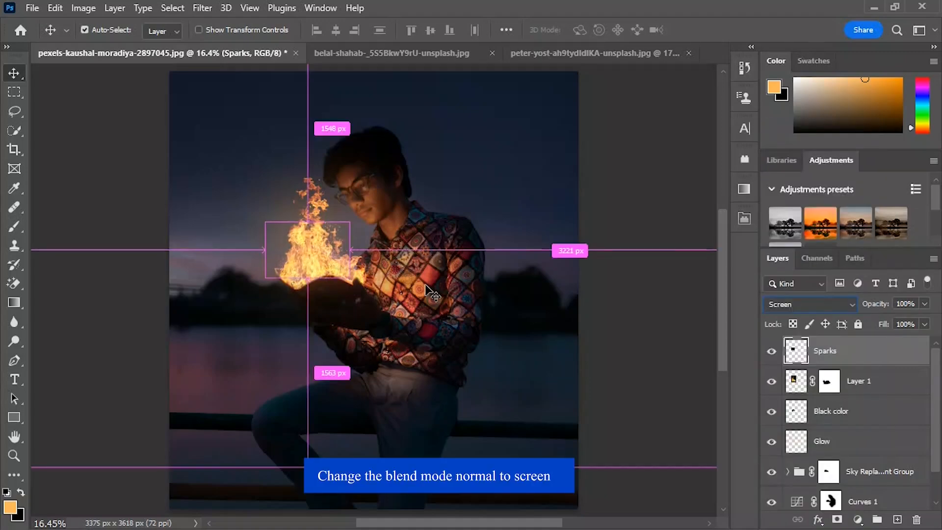
Step: Enlarge the Sparks layer to 113.30% and shift it slightly up and left around the flames
scroll(426, 289, "up", 5)
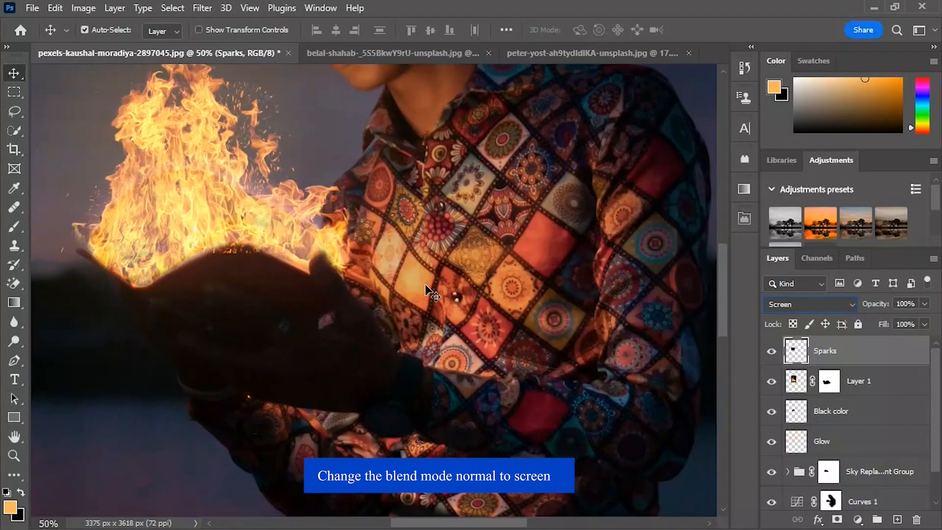
key("space")
left_click_drag(226, 208, 290, 314)
key("ctrl")
key("ctrl+t")
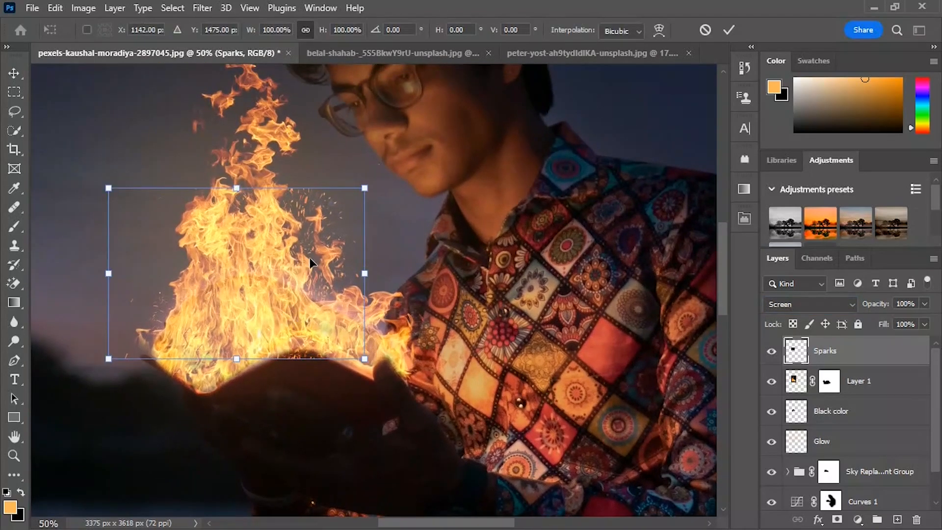
left_click_drag(236, 184, 236, 165)
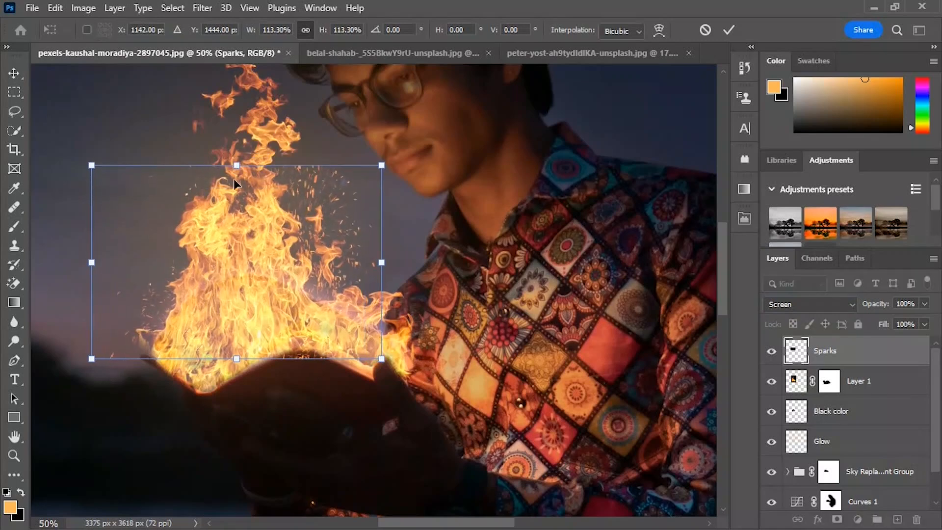
left_click_drag(227, 312, 222, 303)
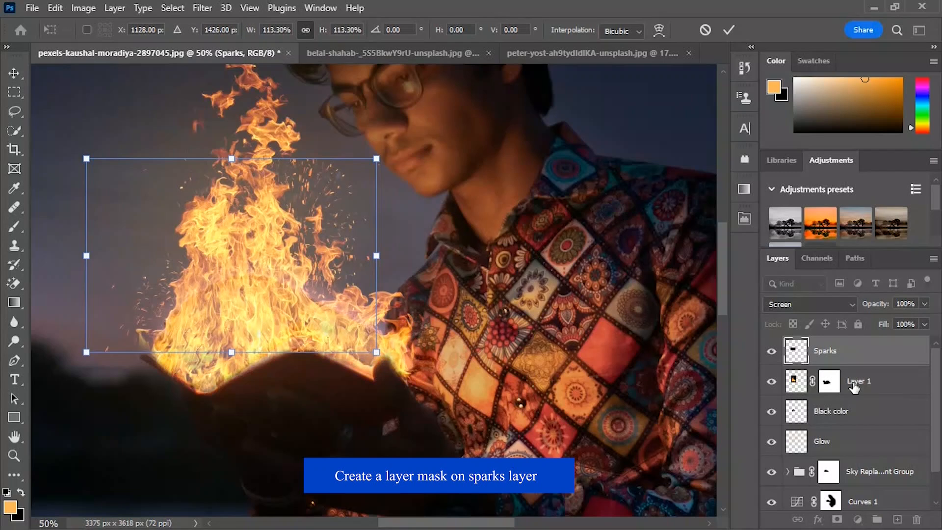
key("Return")
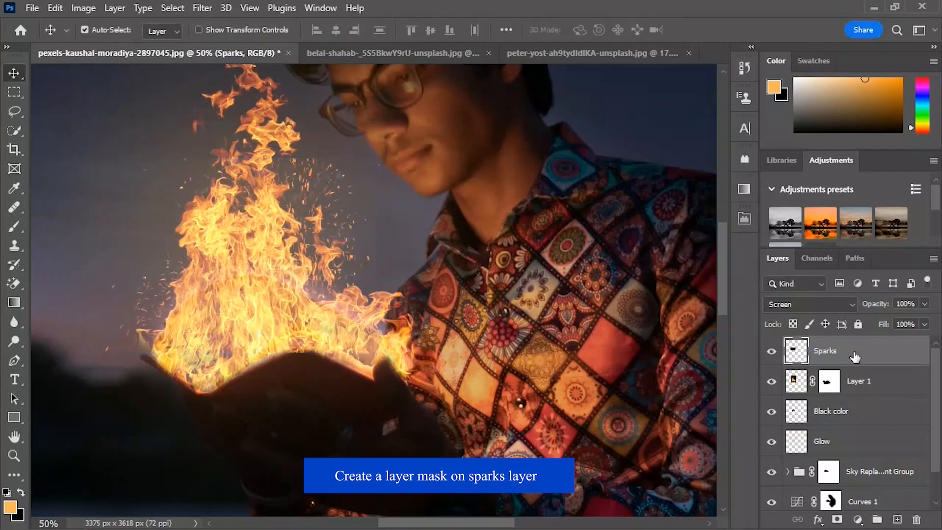
Step: Add a layer mask to the Sparks layer and paint out stray sparks around the flames and book with a 250 px black brush at 100% flow
left_click(837, 519)
left_click(13, 226)
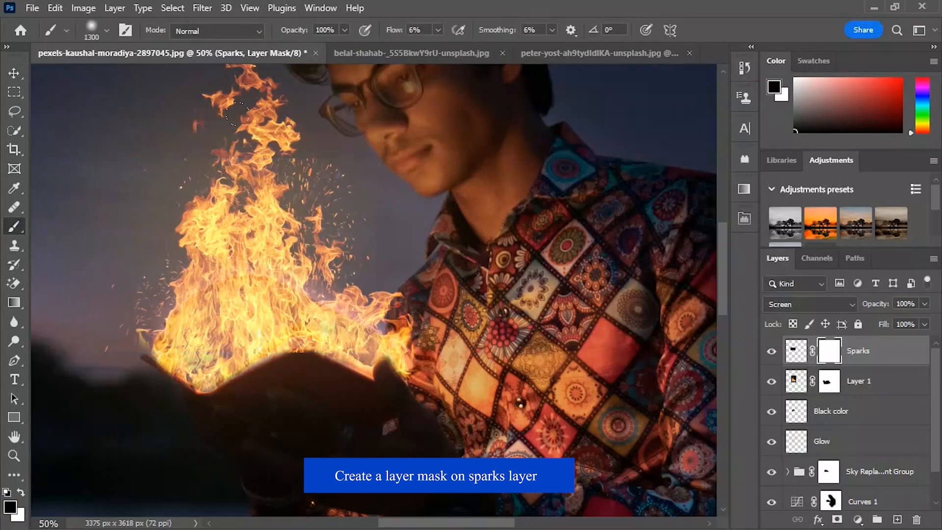
key("bracketleft")
key("bracketleft")
key("bracketleft")
key("bracketleft")
key("bracketleft")
left_click_drag(398, 30, 446, 30)
mouse_move(171, 451)
left_mouse_down()
mouse_move(245, 461)
mouse_move(252, 481)
mouse_move(315, 477)
mouse_move(344, 508)
left_mouse_up()
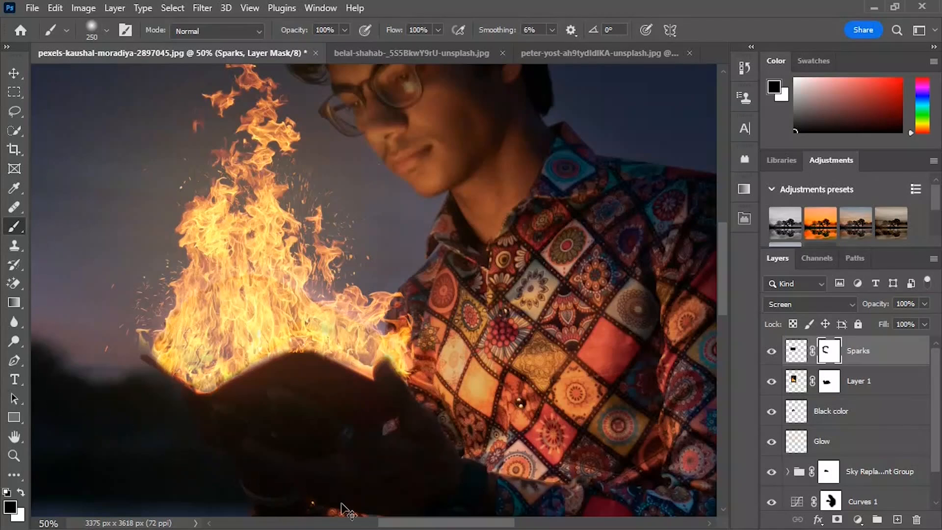
Step: Compare the whole image before and after the edit by toggling the visibility of all layers except Background
key("ctrl+0")
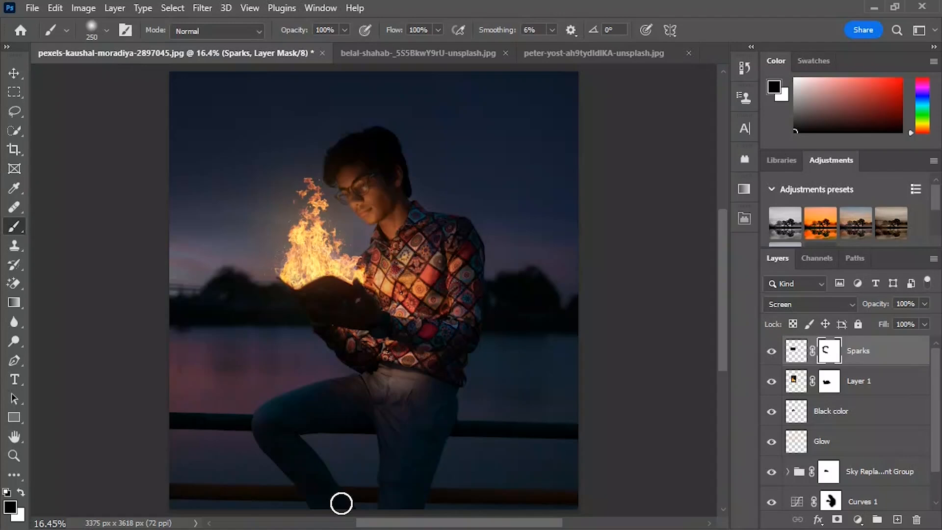
key("v")
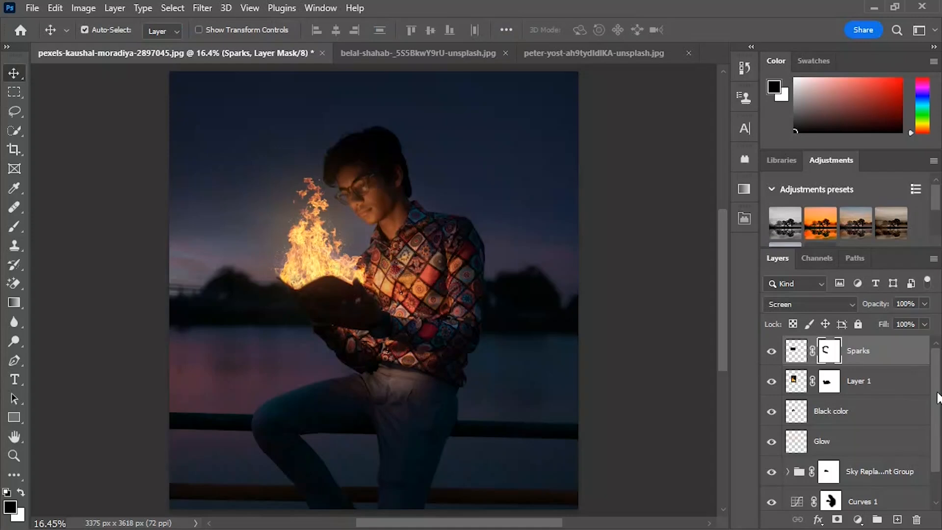
scroll(938, 398, "down", 1)
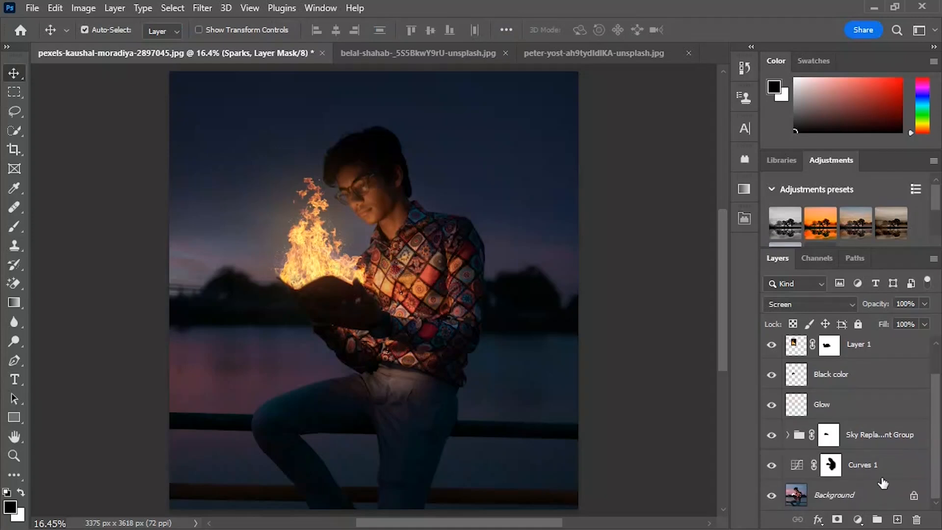
left_click(770, 498, "alt")
left_click(771, 500, "alt")
left_click(771, 497, "alt")
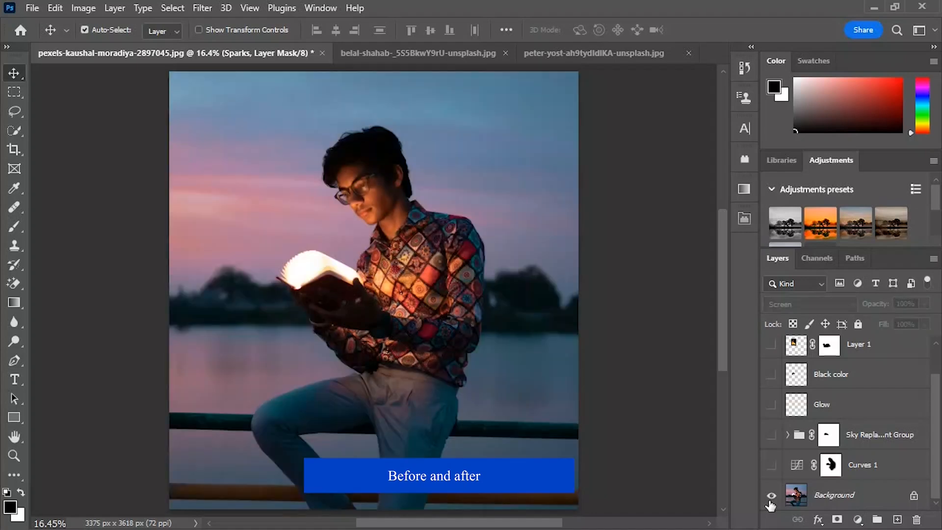
left_click(771, 496, "alt")
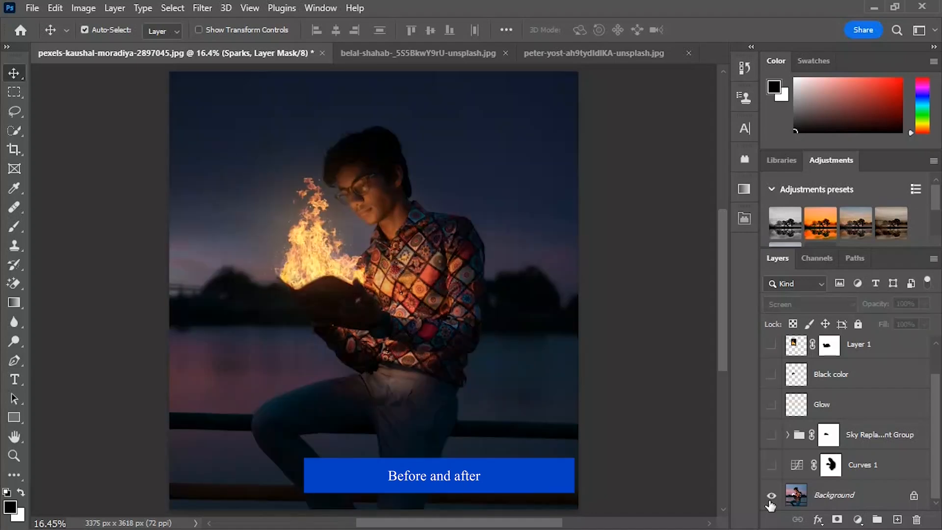